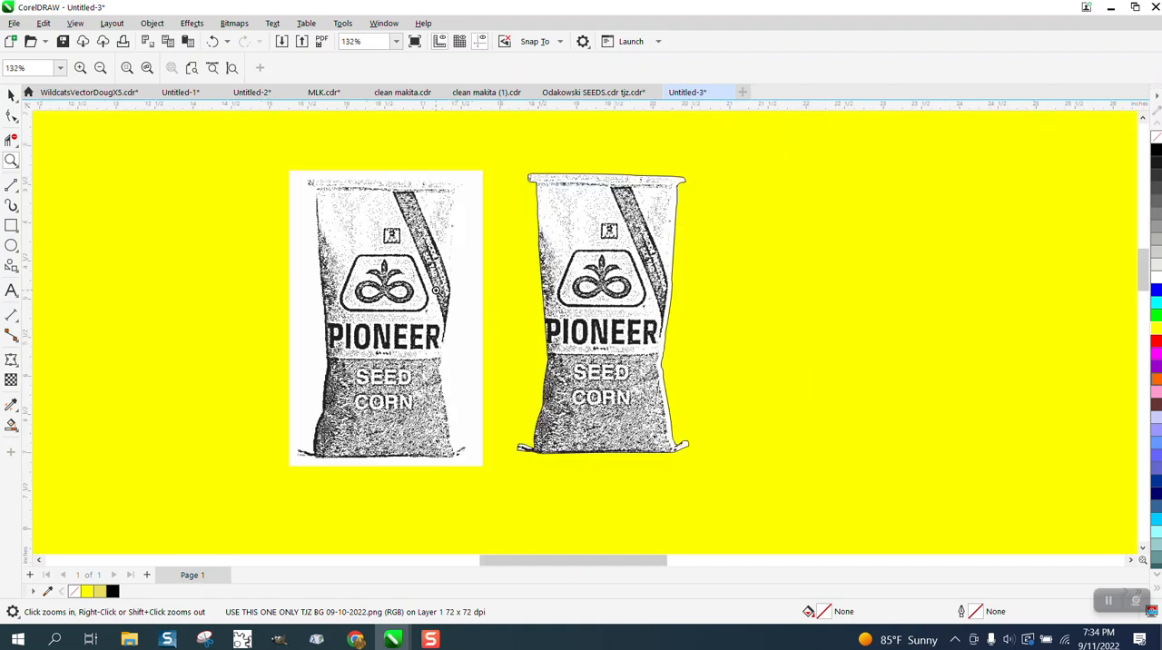
Examine the cut-out seed bag's dithered texture and lettering up close and compare it with the white-background bitmap and the grayscale bags
left_click_drag(526, 172, 775, 437)
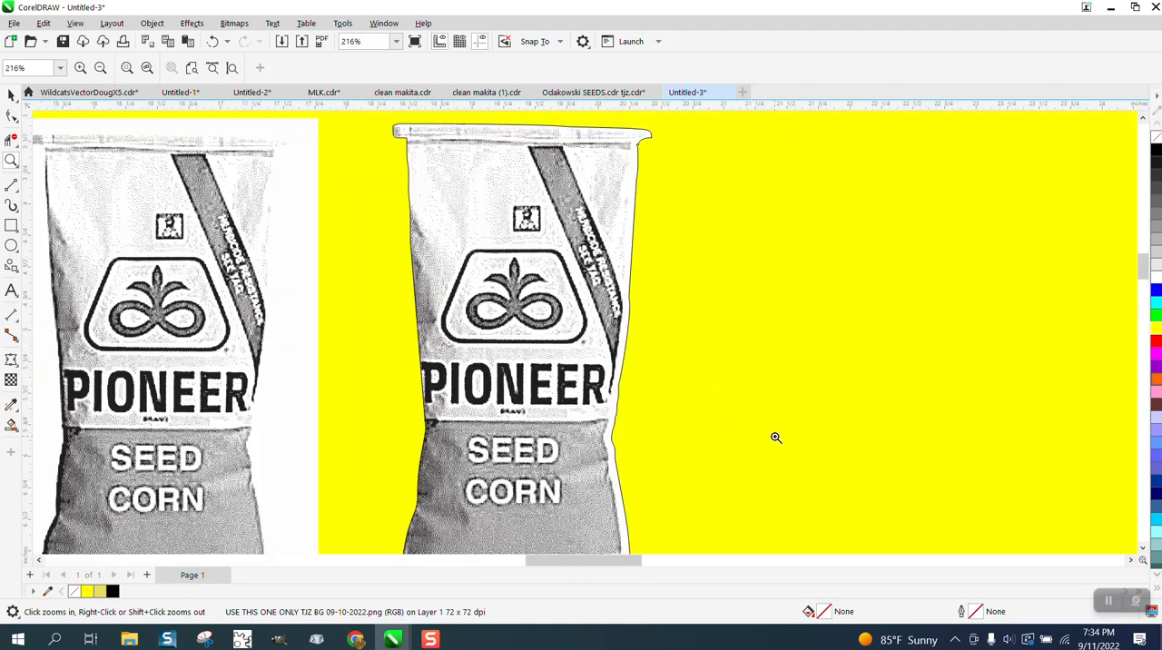
scroll(581, 426, "up", 1)
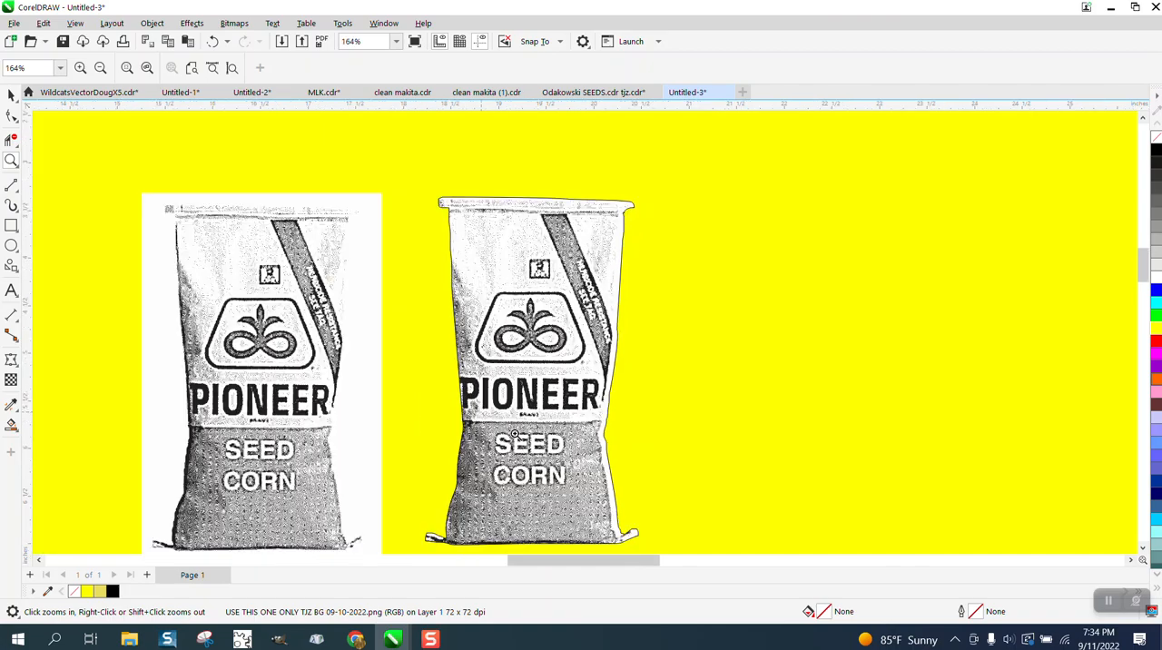
left_click_drag(515, 436, 660, 456)
scroll(659, 454, "up", 4)
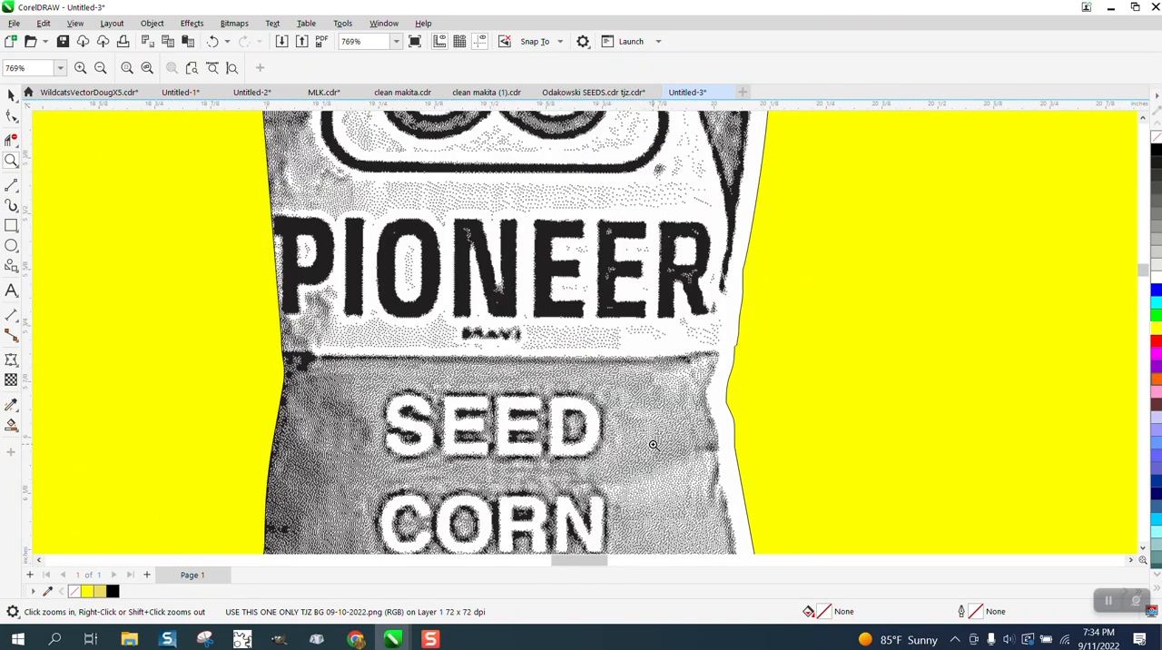
scroll(653, 442, "down", 3)
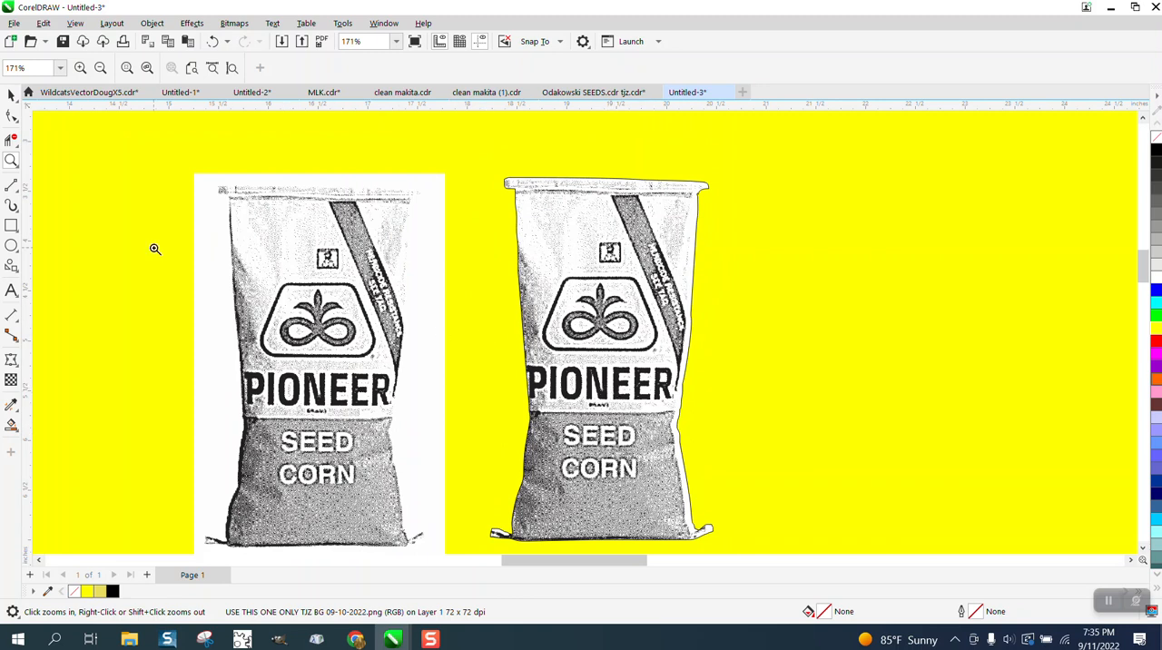
left_click(11, 95)
left_click(418, 280)
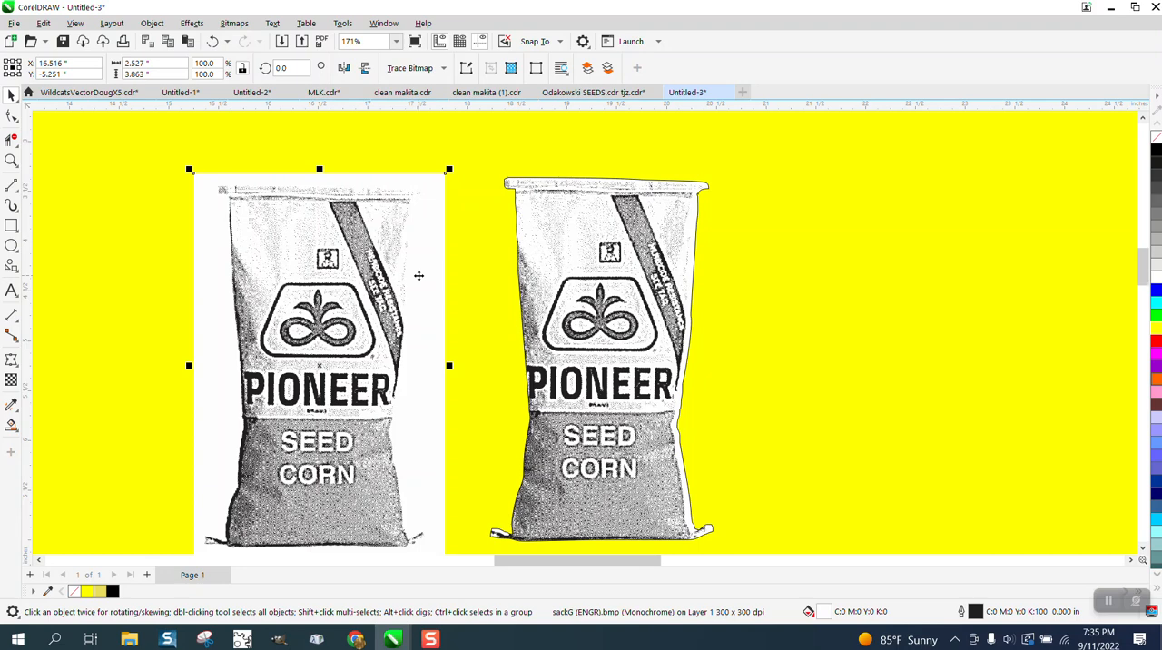
scroll(418, 278, "down", 2)
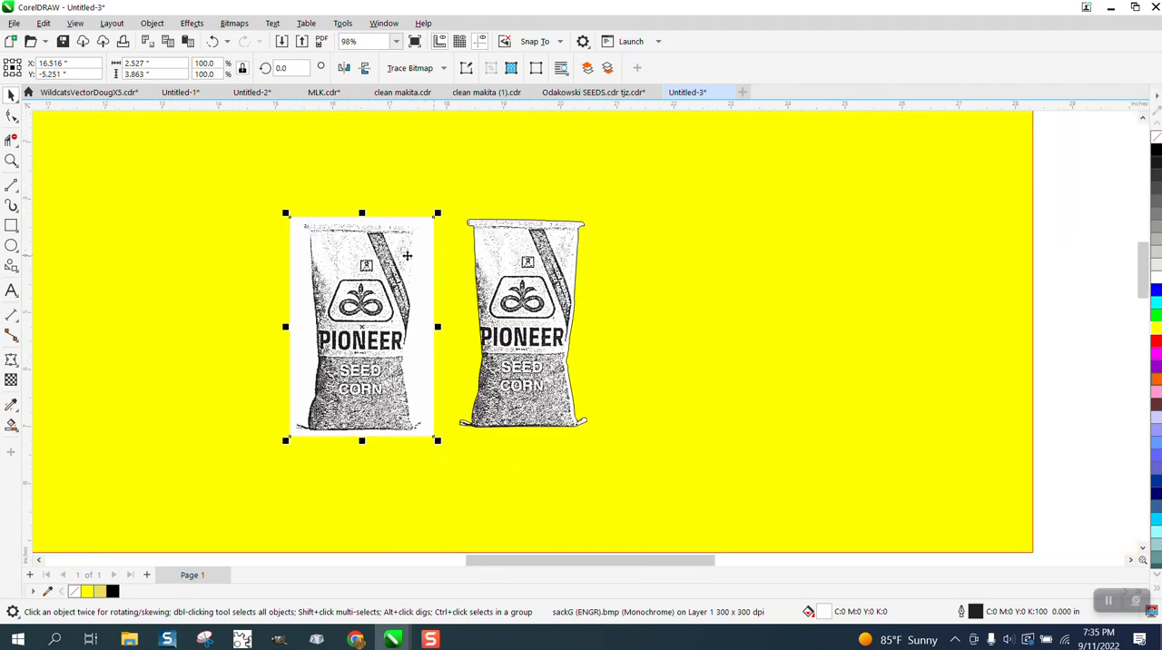
scroll(445, 293, "down", 1)
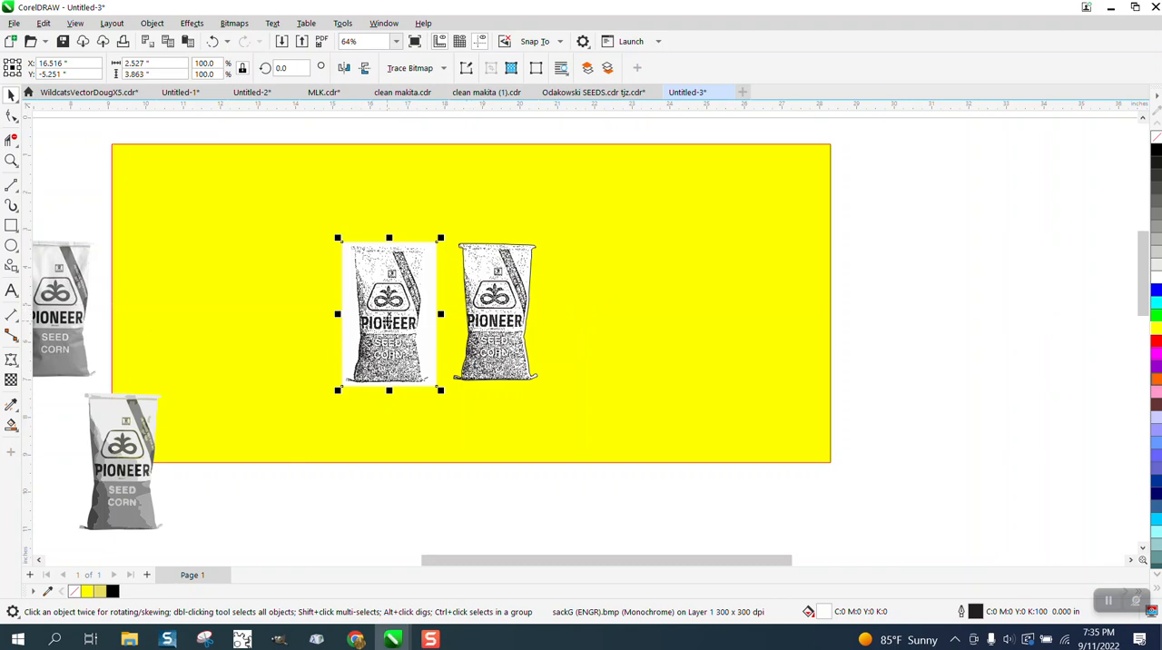
scroll(388, 322, "down", 1)
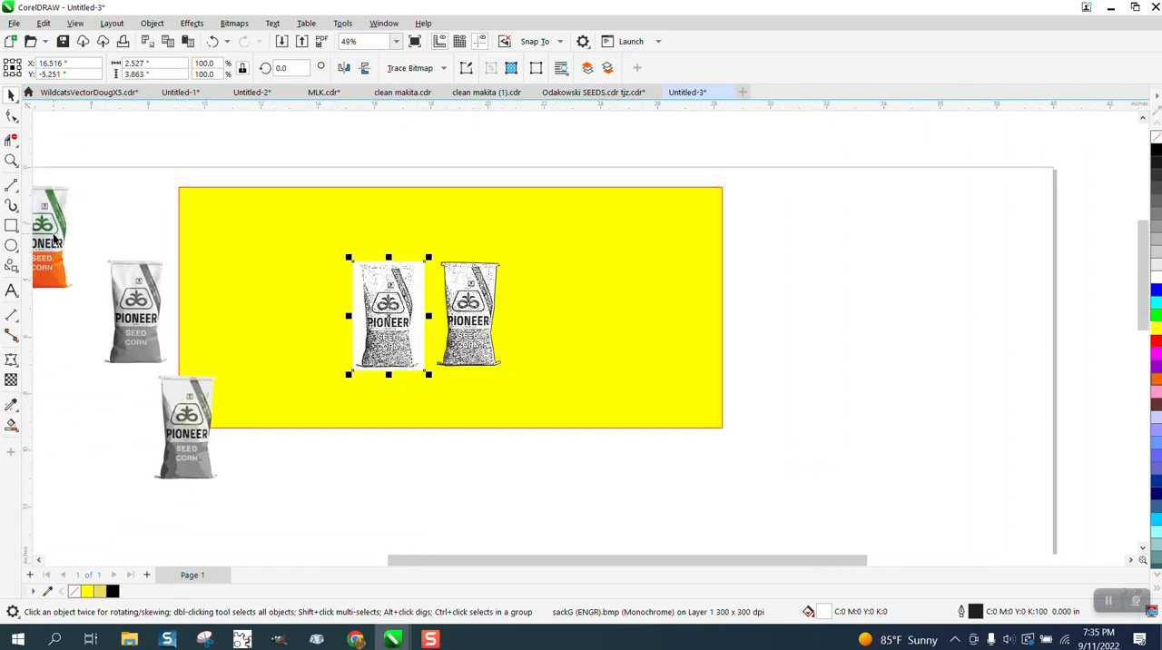
Move both grayscale bags onto the yellow rectangle and give the traced bag group no fill and a black outline
left_click_drag(119, 291, 194, 244)
left_click_drag(184, 409, 302, 302)
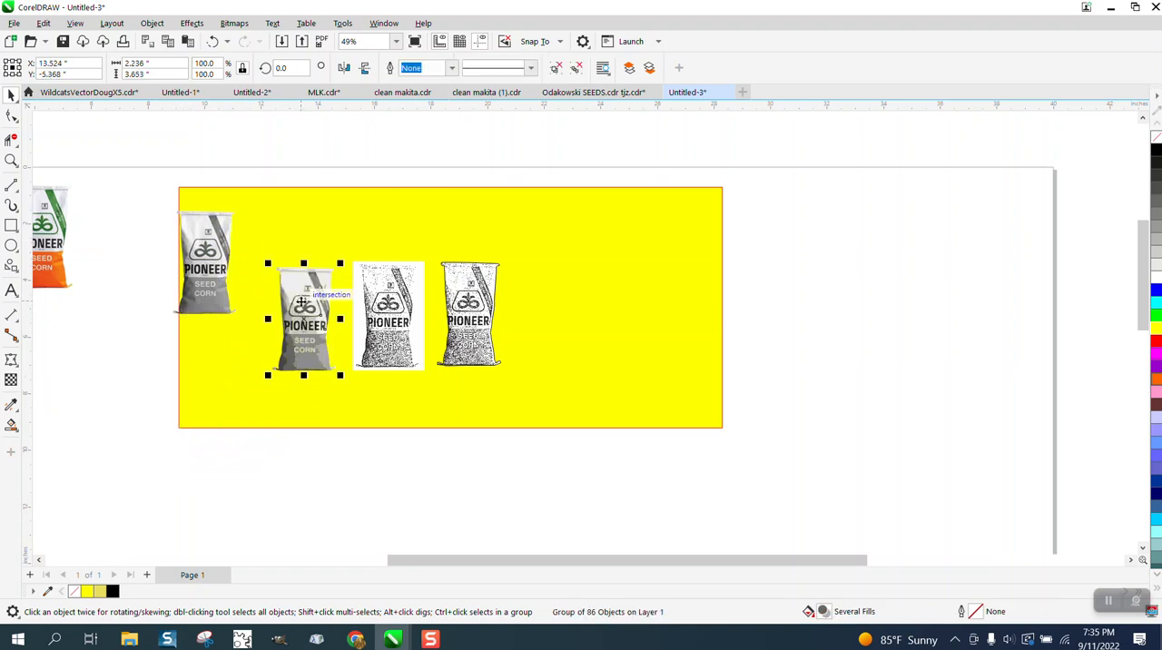
left_click(1156, 141)
right_click(1157, 149)
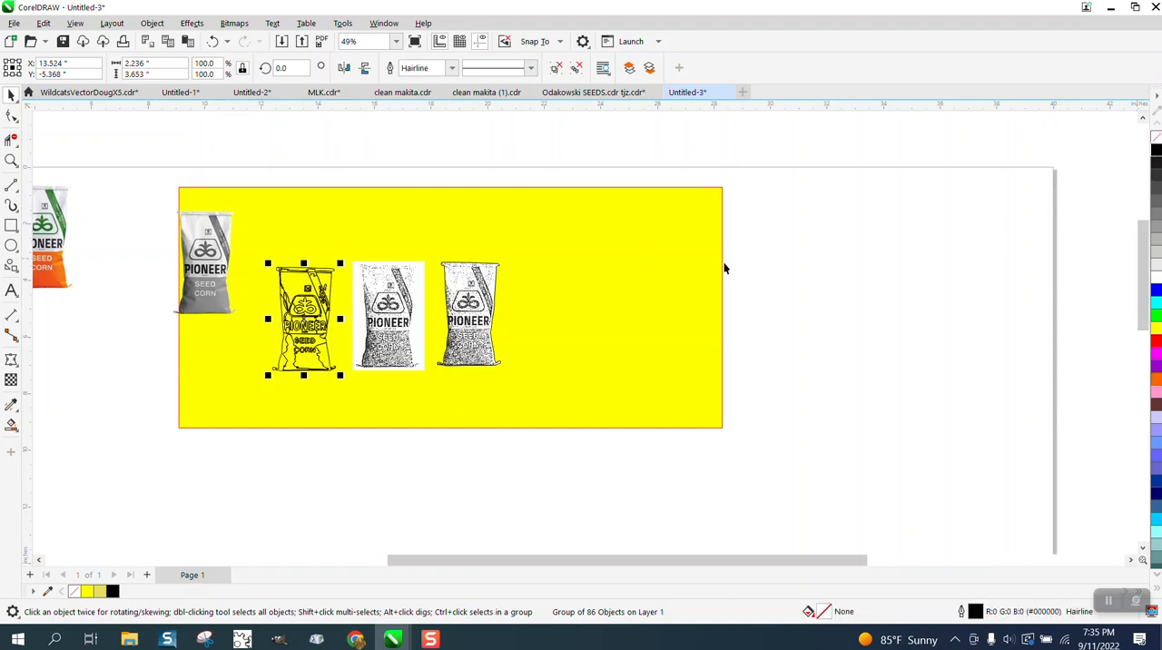
Align the outlined bag group over the white-background bag bitmap and shift it 4 inches left
left_click(11, 160)
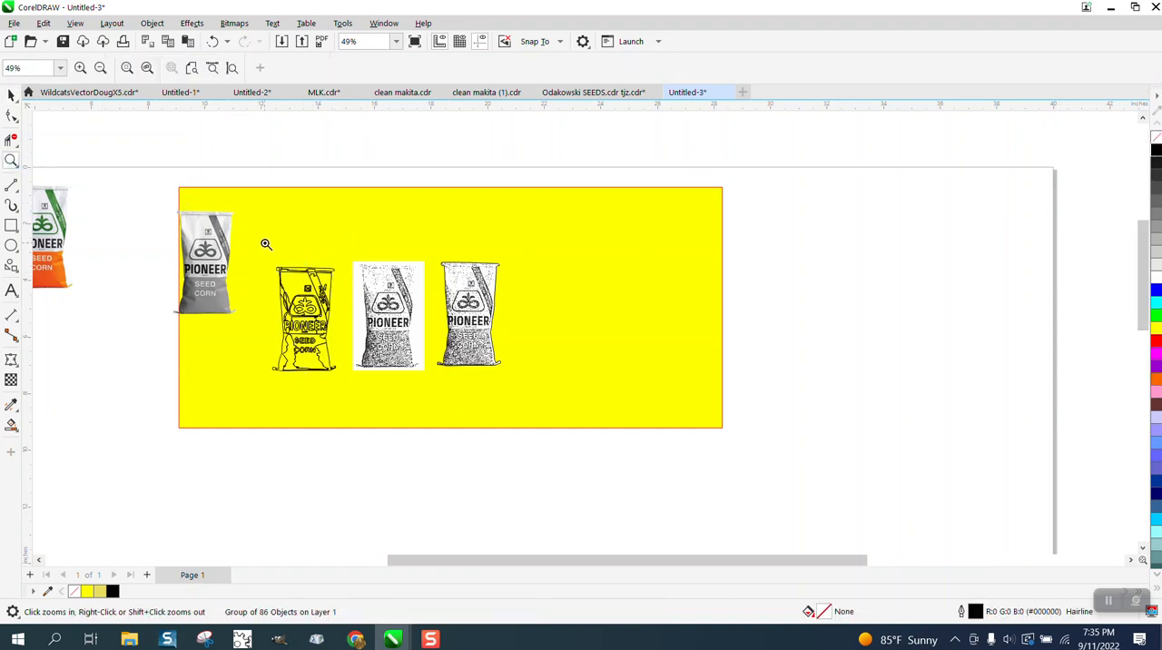
left_click_drag(242, 255, 544, 390)
left_click(11, 94)
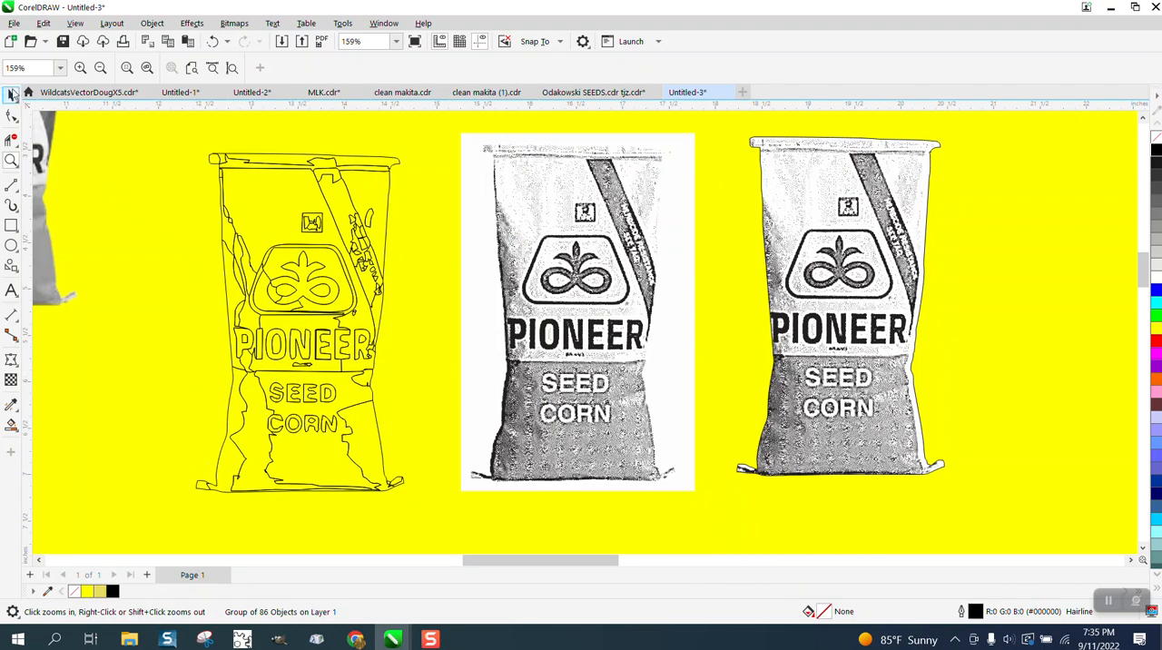
left_click(234, 185)
left_click_drag(218, 152, 486, 149)
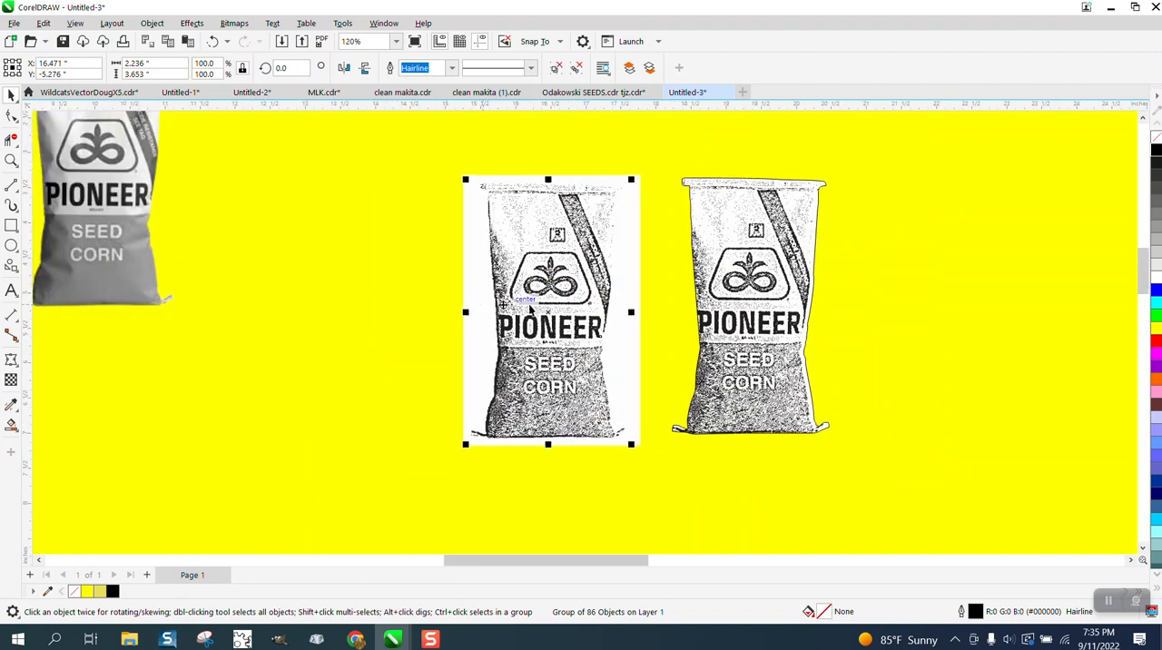
scroll(576, 315, "down", 1)
key("Left")
key("Left")
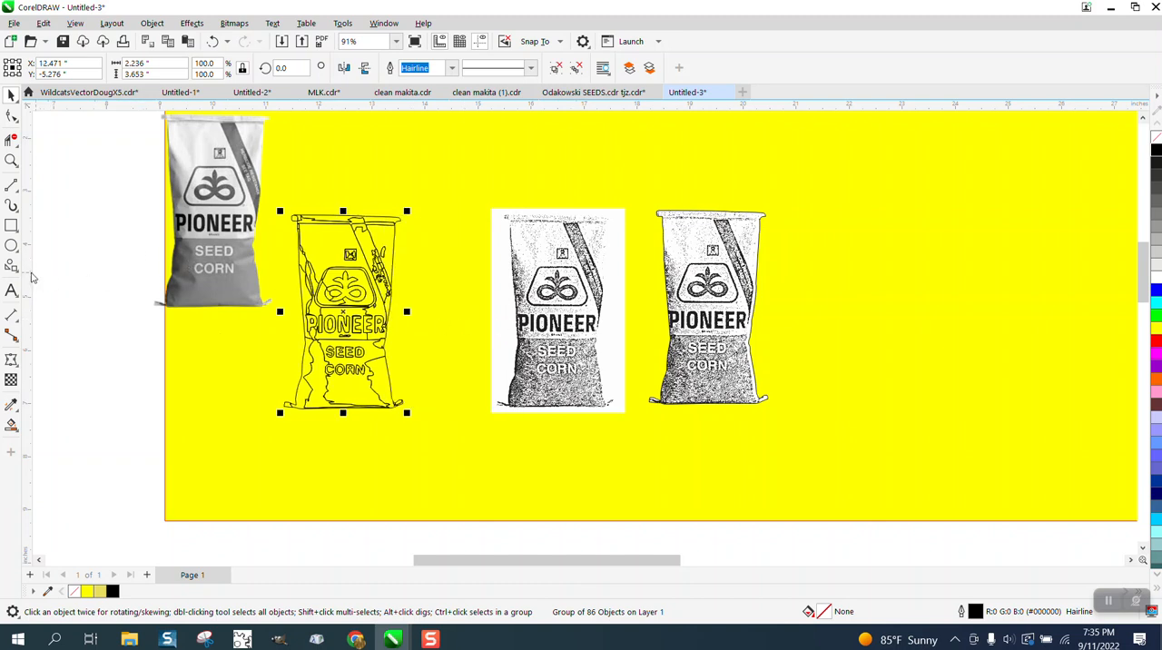
Draw a rectangle about 2.69 by 4.68 inches around the outlined bag and Smart Fill the area between them with blue
left_click(11, 225)
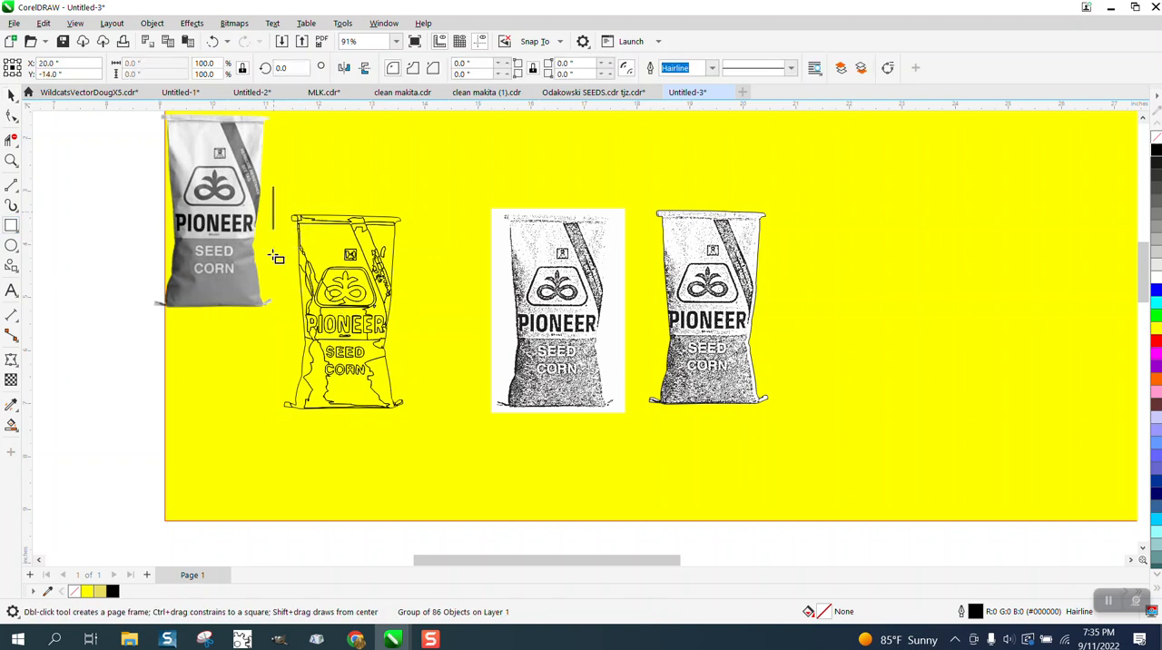
left_click_drag(275, 258, 419, 438)
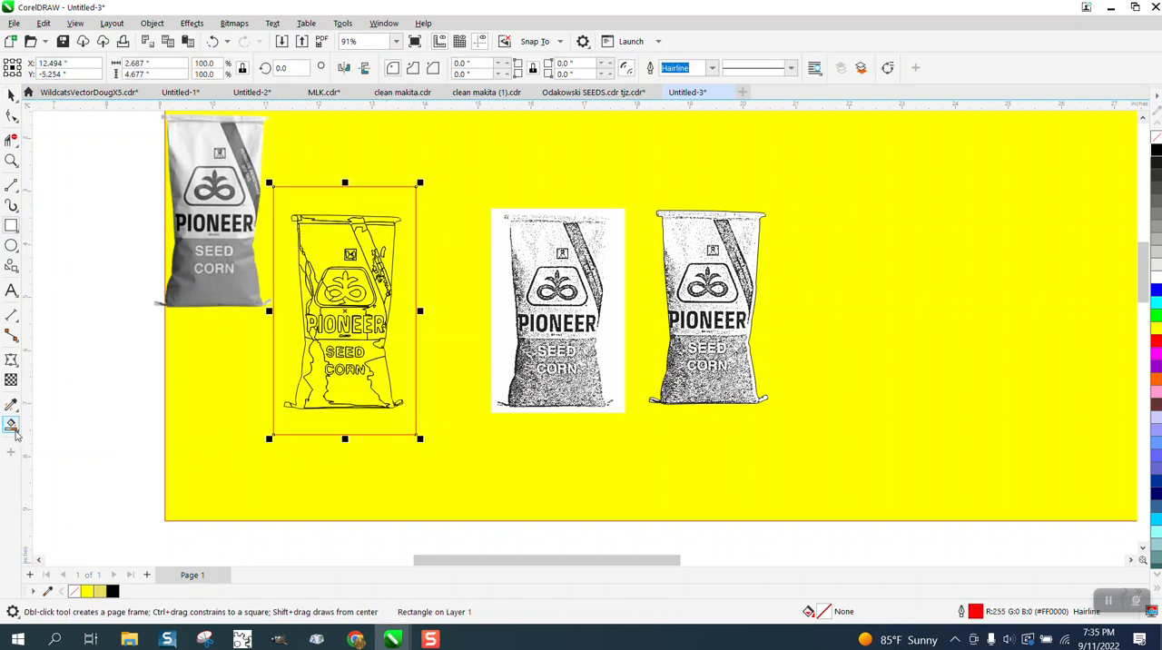
left_click(12, 429)
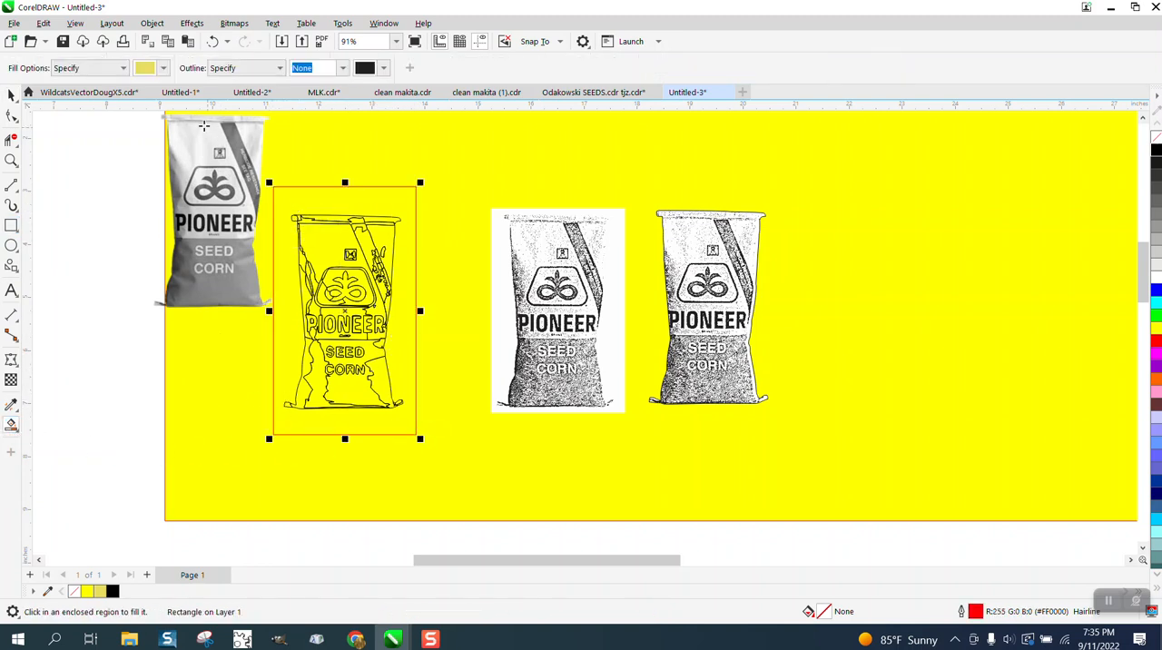
left_click(163, 69)
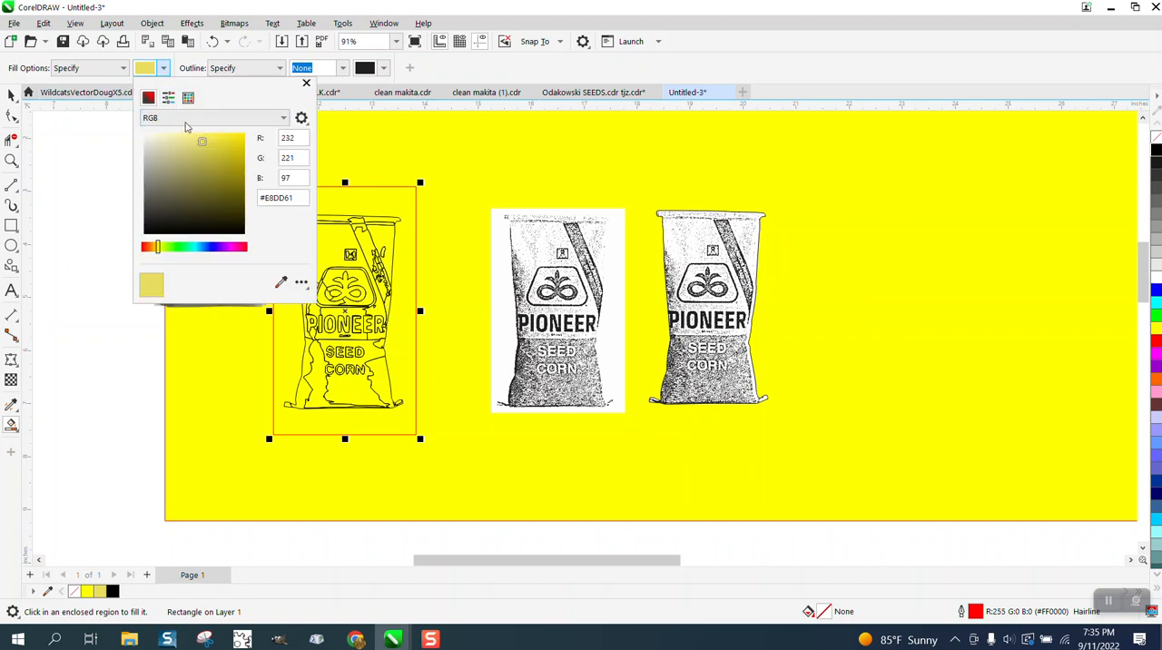
left_click(188, 97)
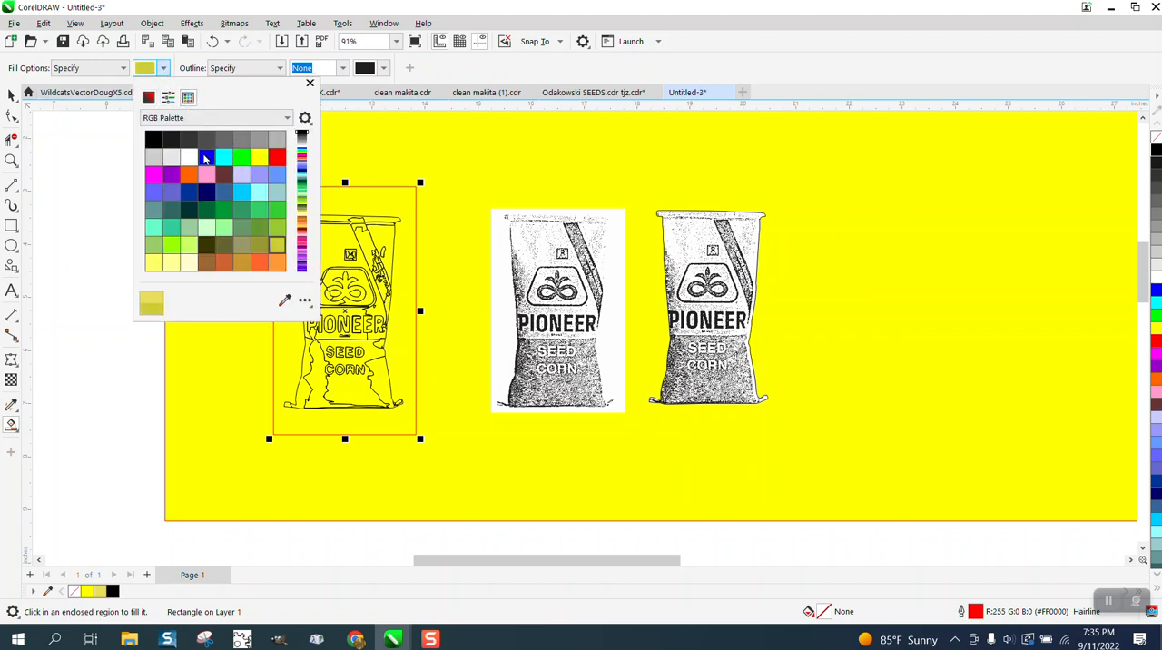
left_click(206, 157)
left_click(400, 205)
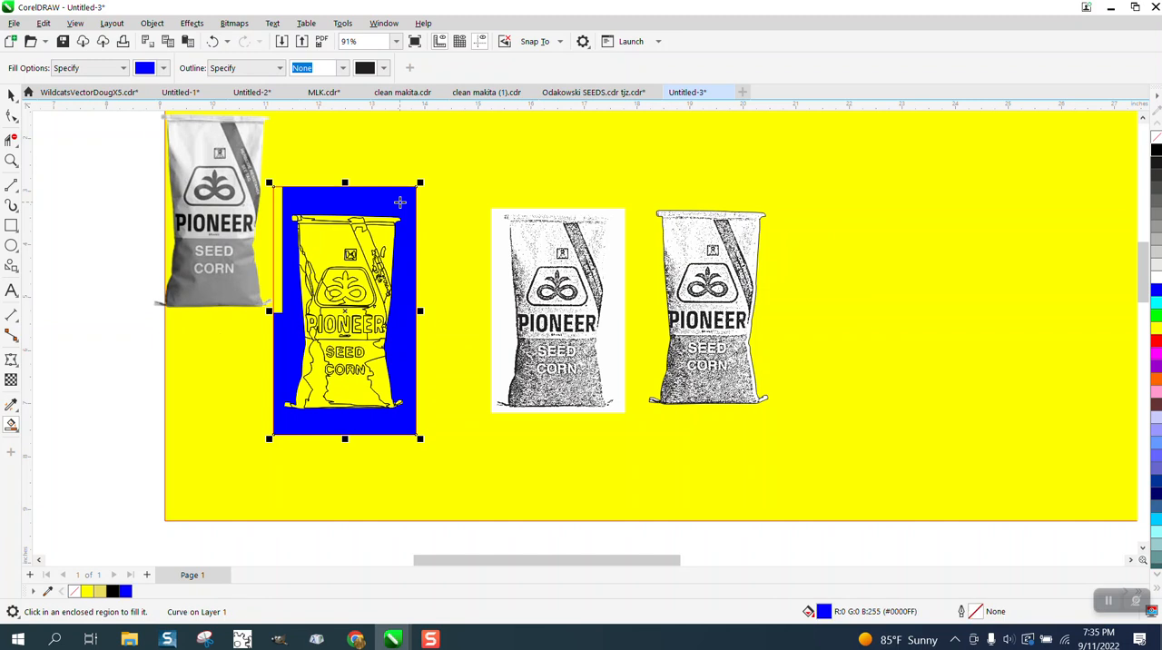
Move the blue fill shape 10 inches right and give it no fill and a black outline
key("Right")
key("Right")
key("Right")
key("Right")
key("Right")
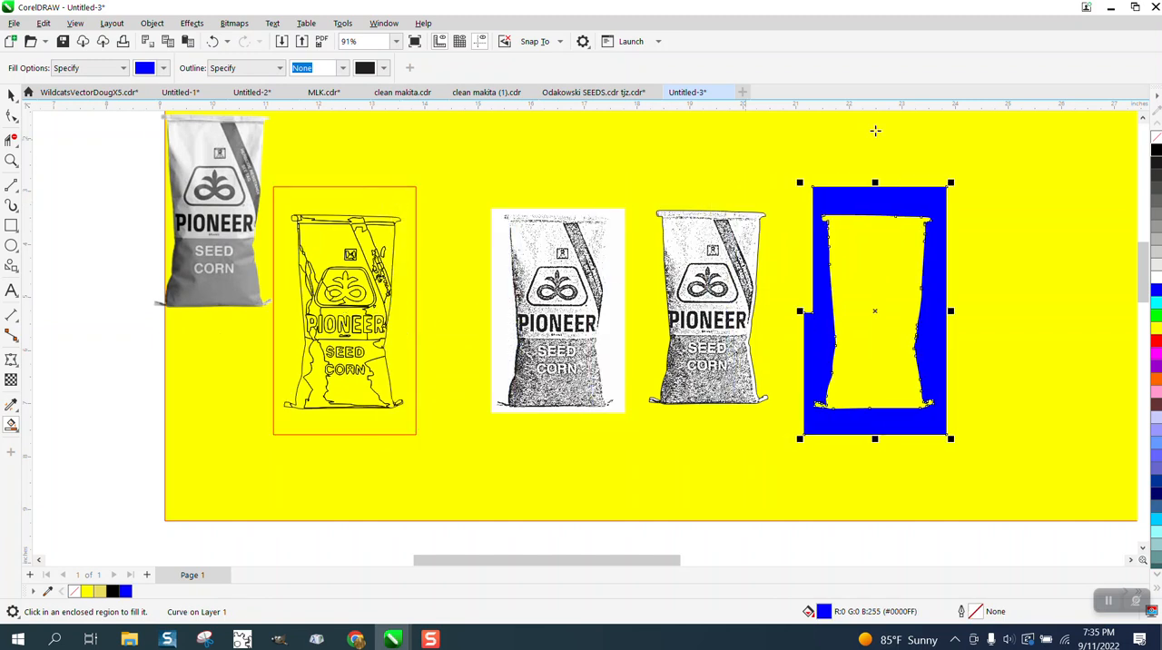
left_click(1155, 136)
right_click(1156, 149)
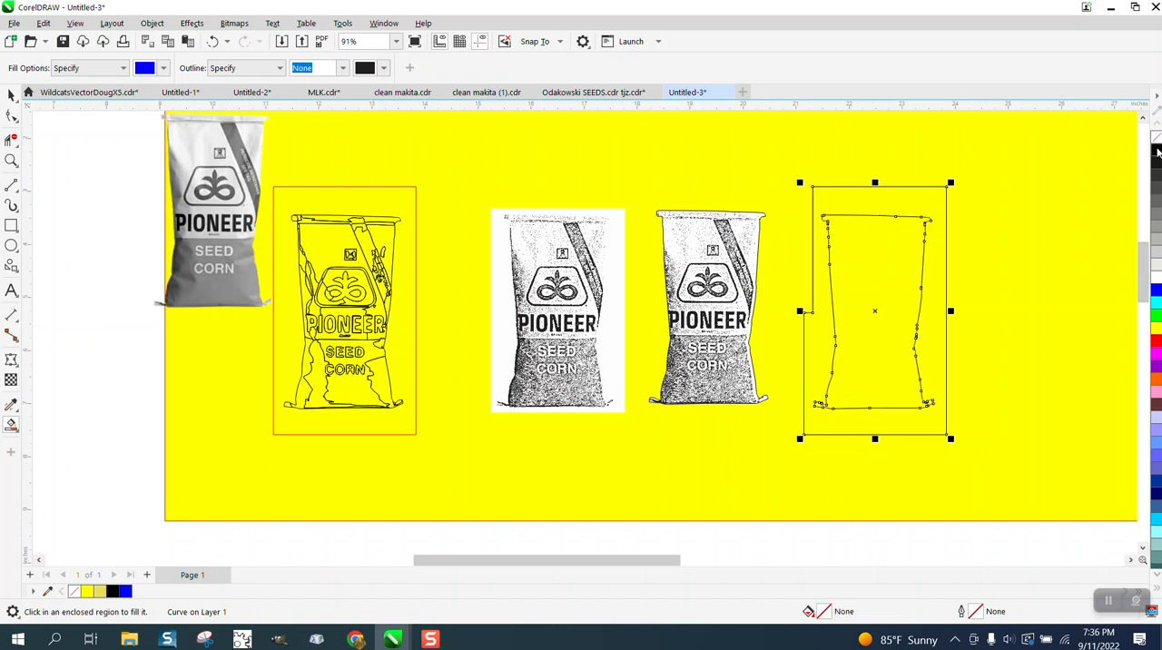
Break the outlined fill shape apart and delete its outer rectangular border, keeping the bag silhouette
left_click(152, 23)
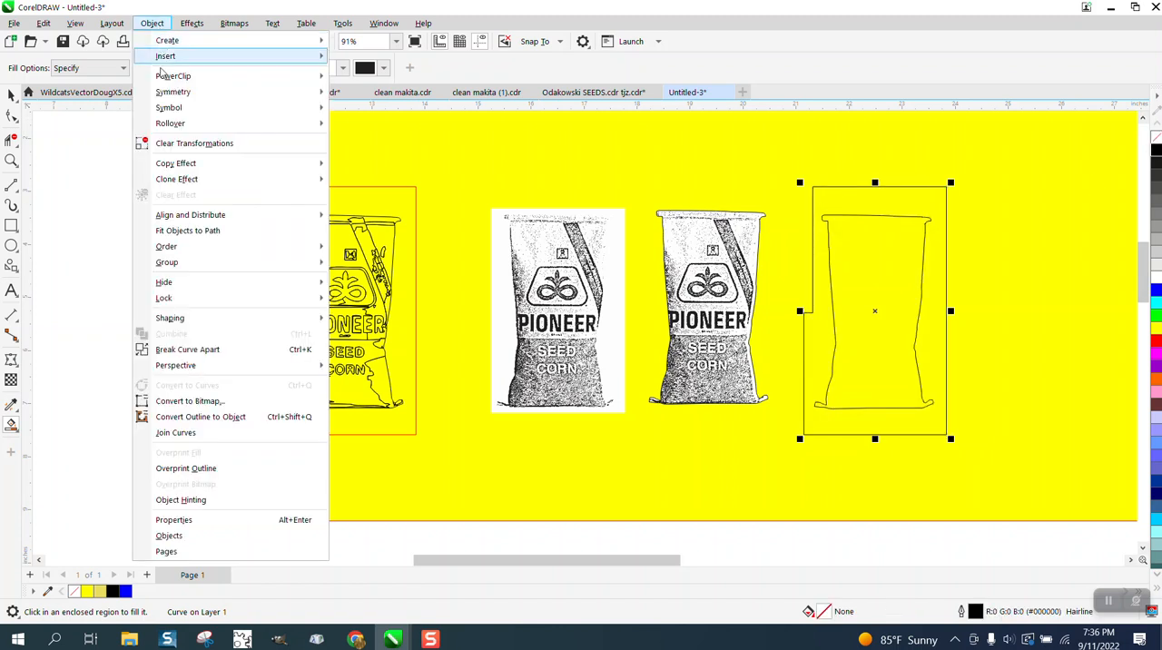
left_click(193, 351)
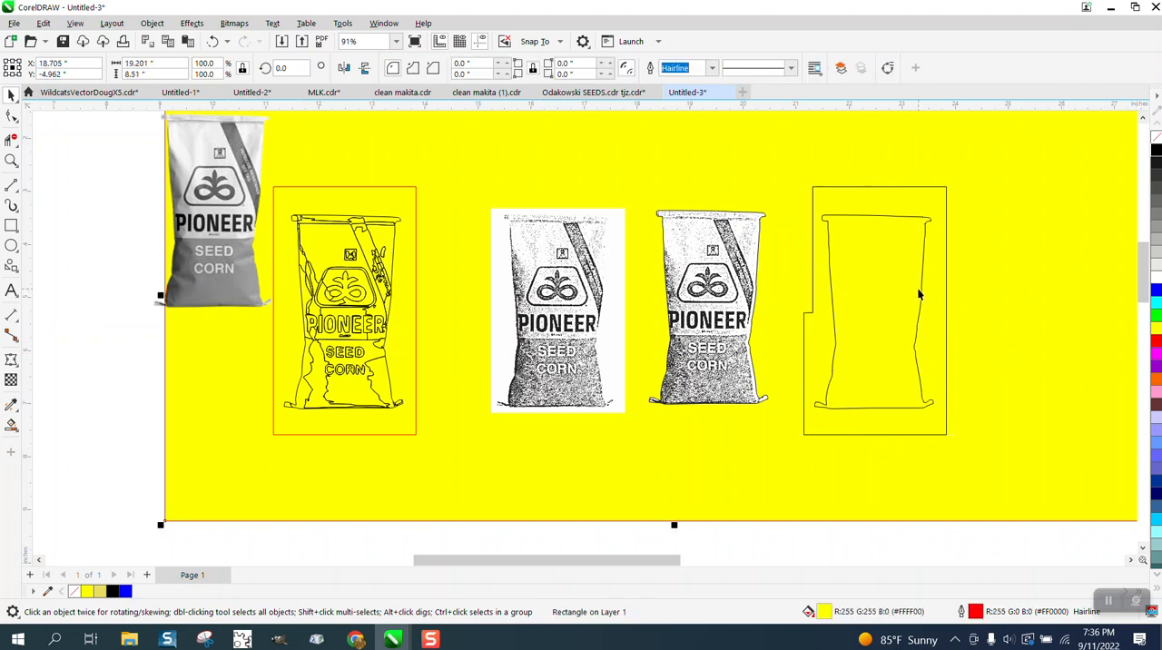
left_click(918, 289)
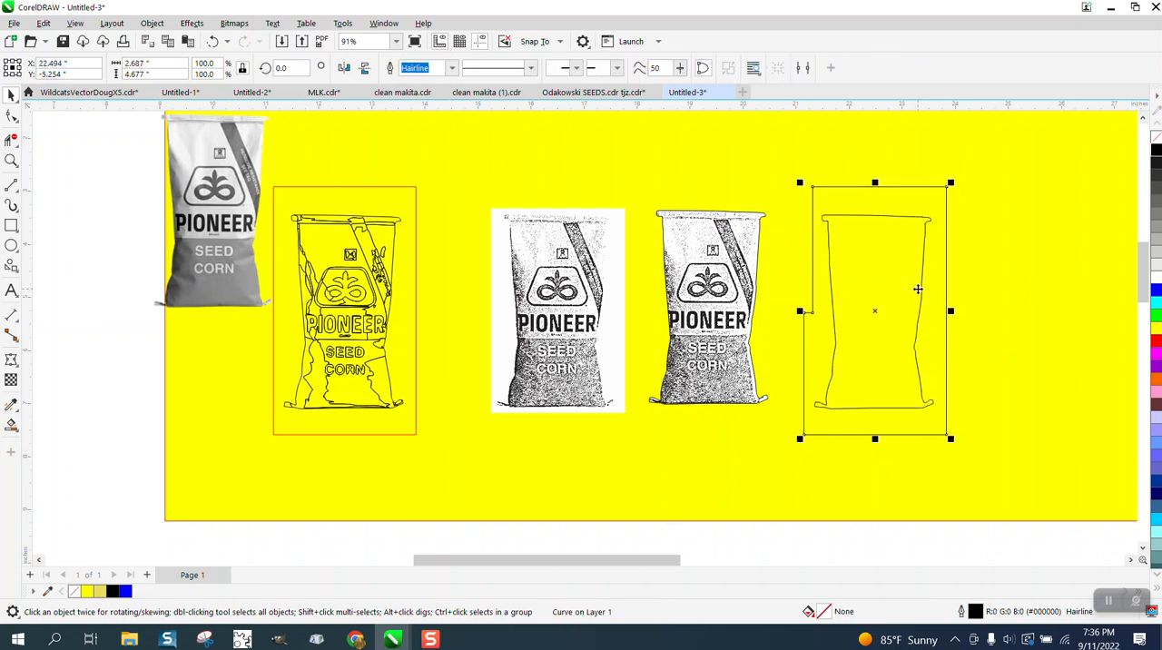
key("Delete")
Move the bag silhouette 6 inches left onto the white-background bag bitmap
left_click(922, 291)
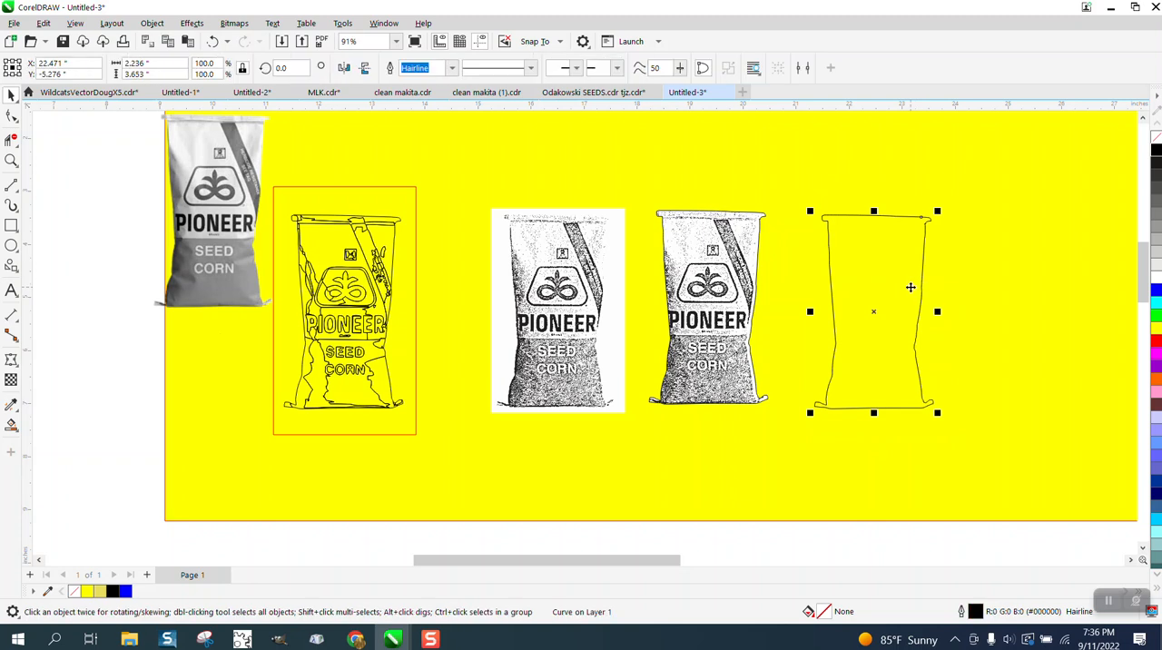
key("Left")
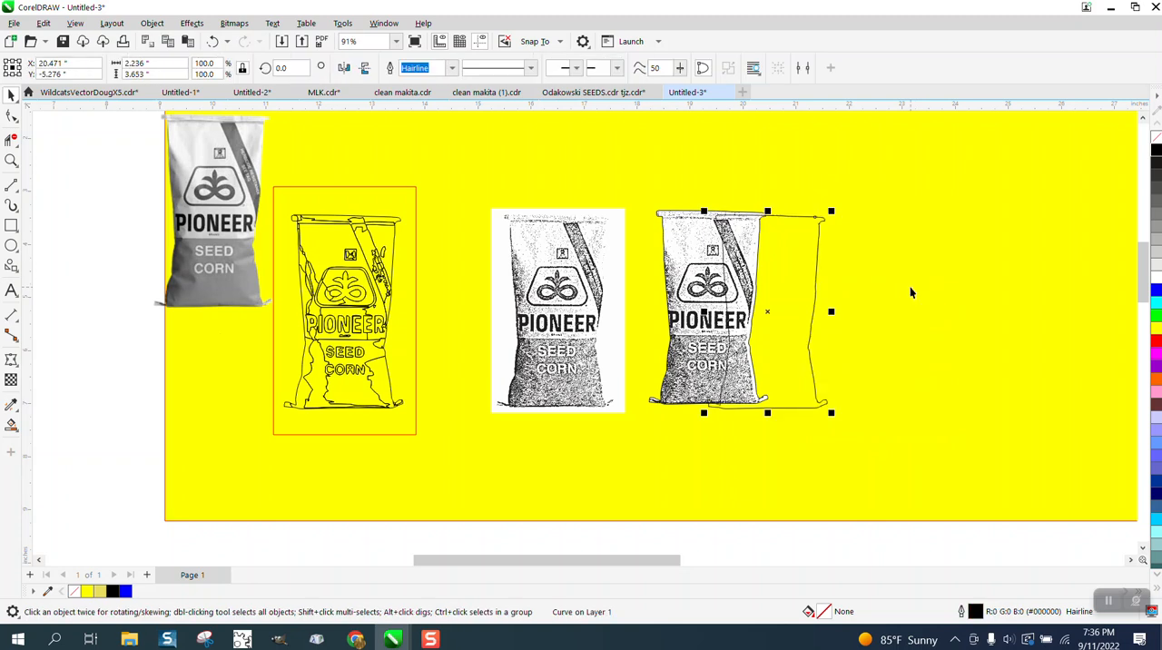
key("Left")
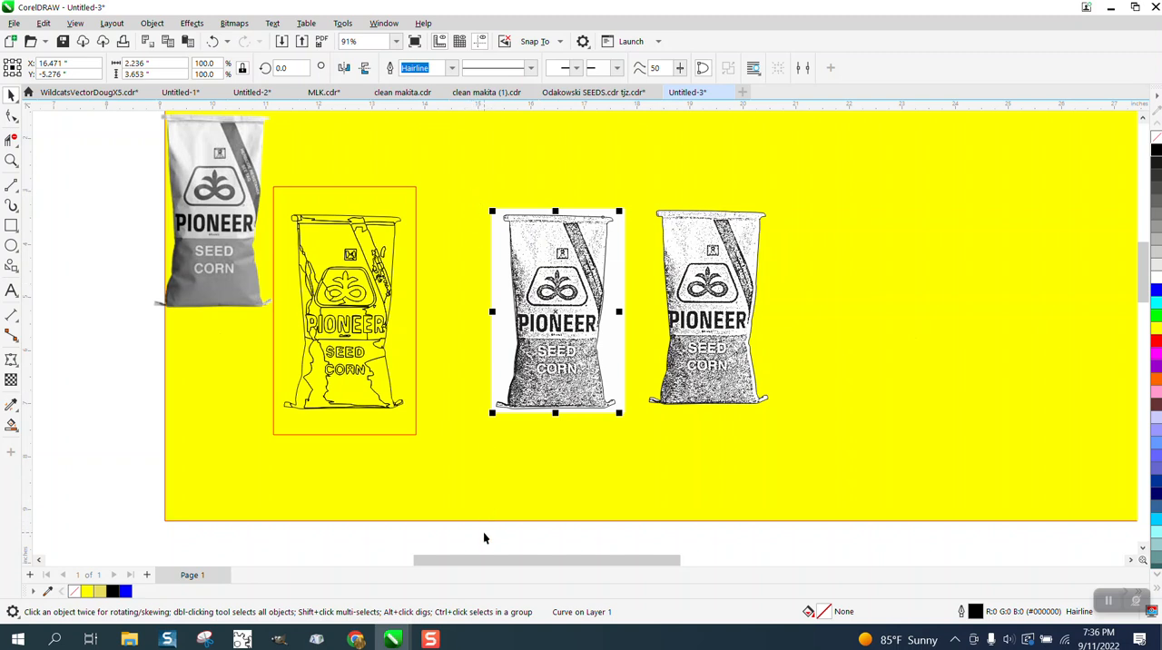
Intersect the bag silhouette with the white-background bitmap and move the resulting cropped bag 6 inches right
left_click_drag(477, 530, 457, 381)
left_click_drag(467, 220, 534, 182)
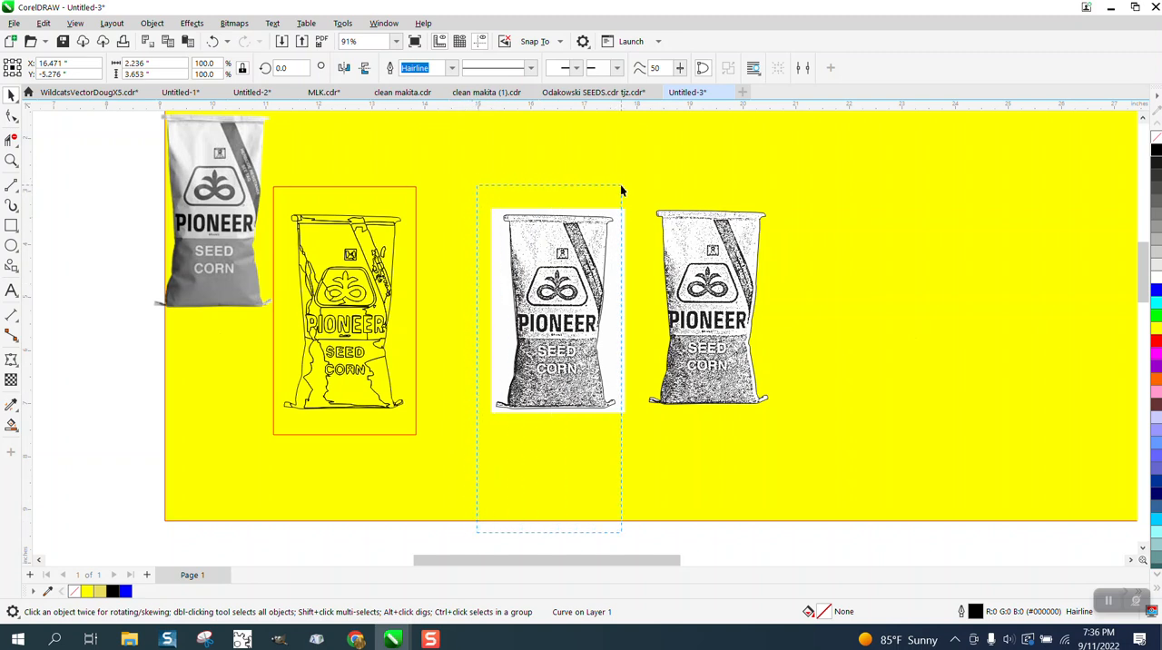
left_click_drag(633, 190, 633, 191)
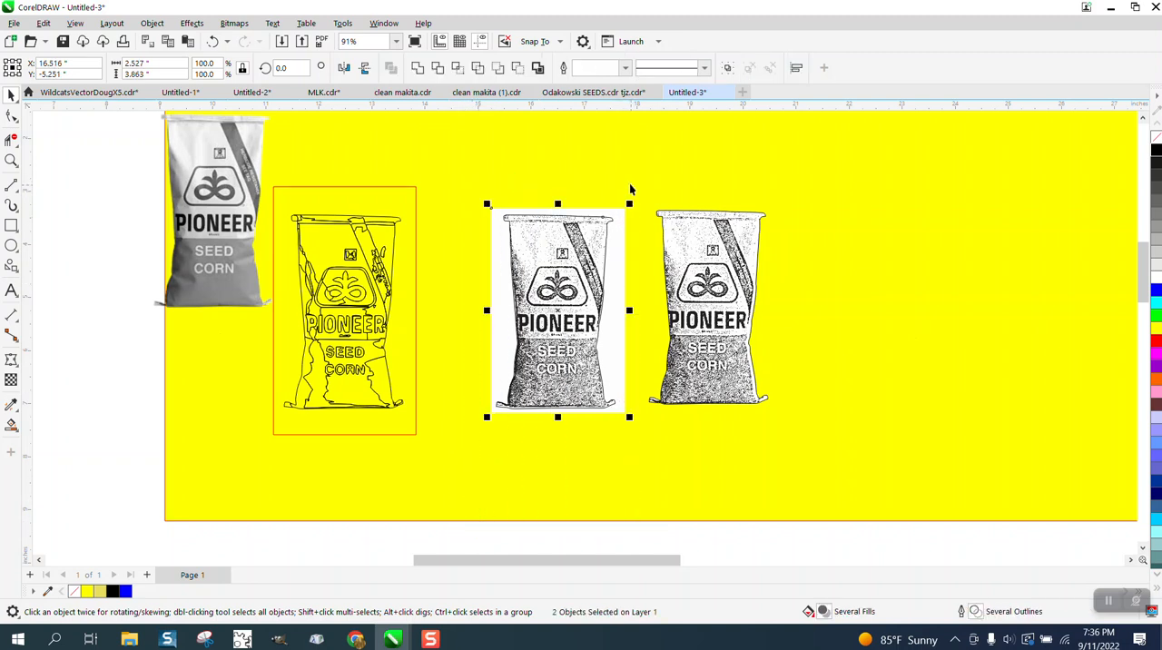
left_click(461, 75)
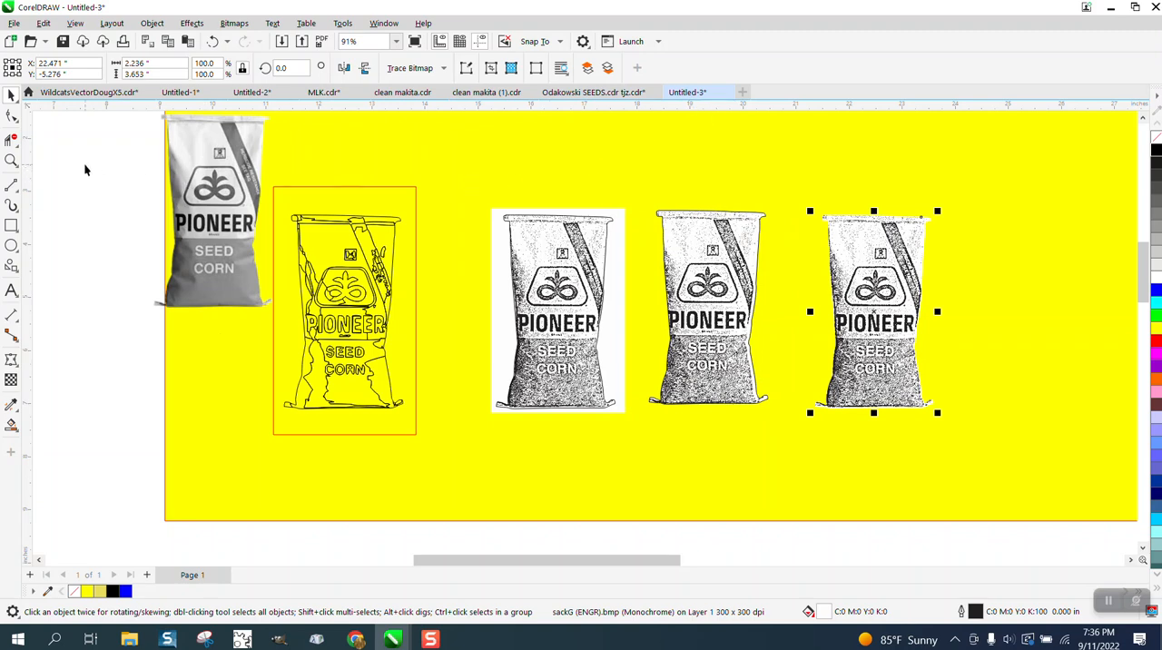
Inspect the cropped bag's edges, dithering and lettering up close
left_click(12, 161)
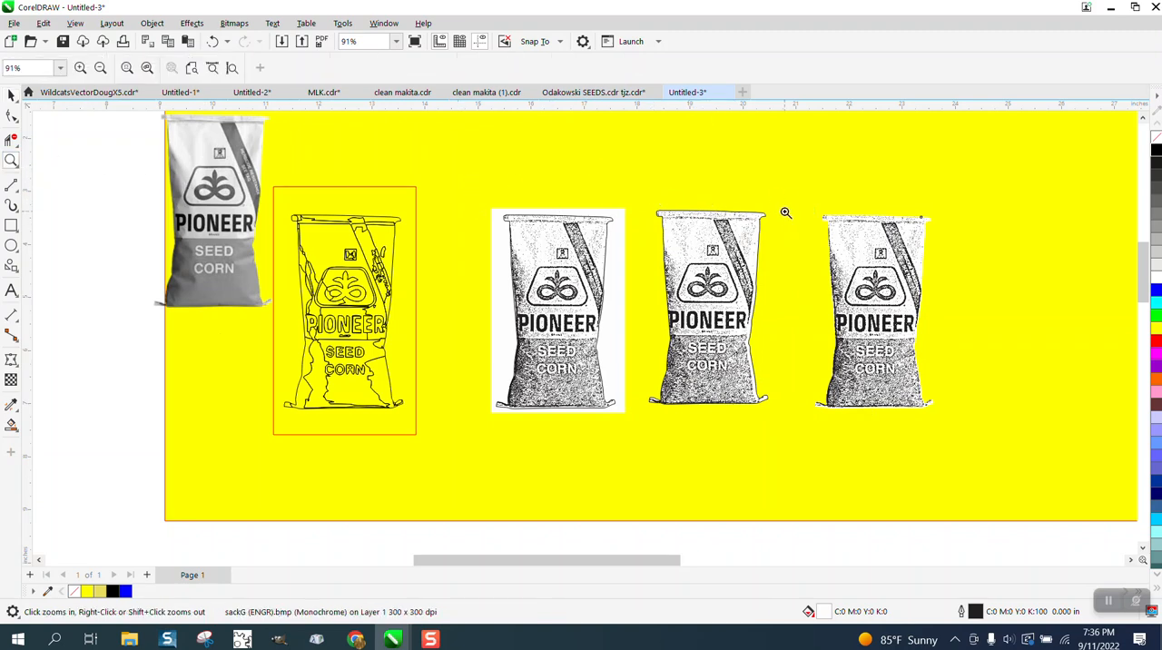
left_click_drag(797, 205, 984, 361)
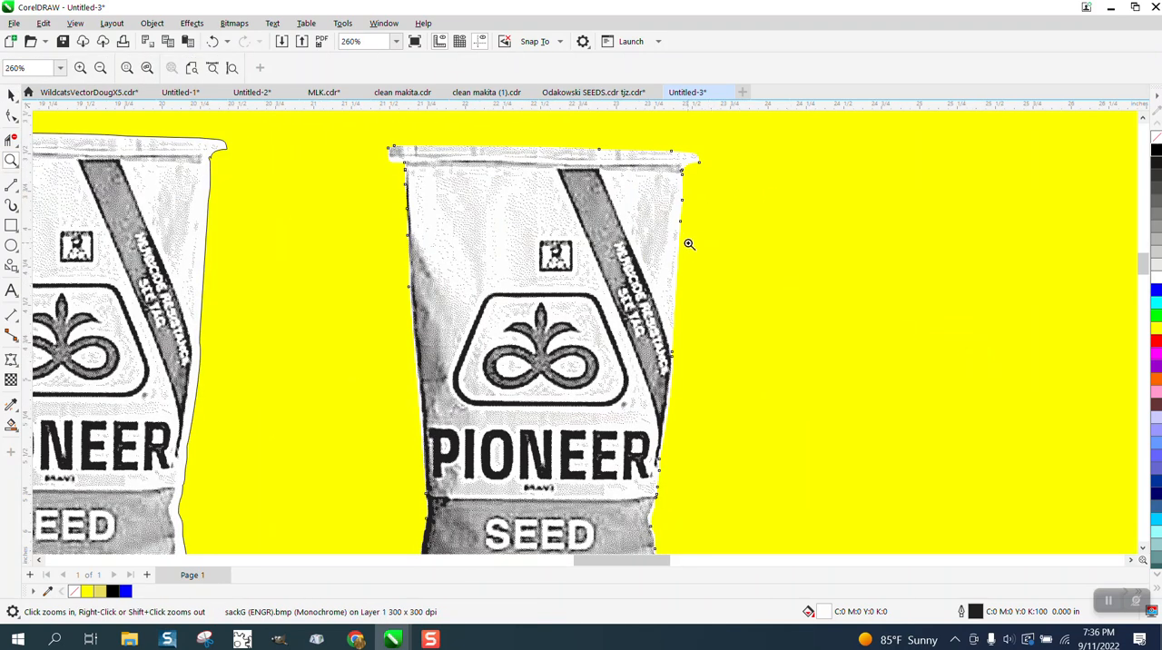
scroll(689, 244, "down", 2)
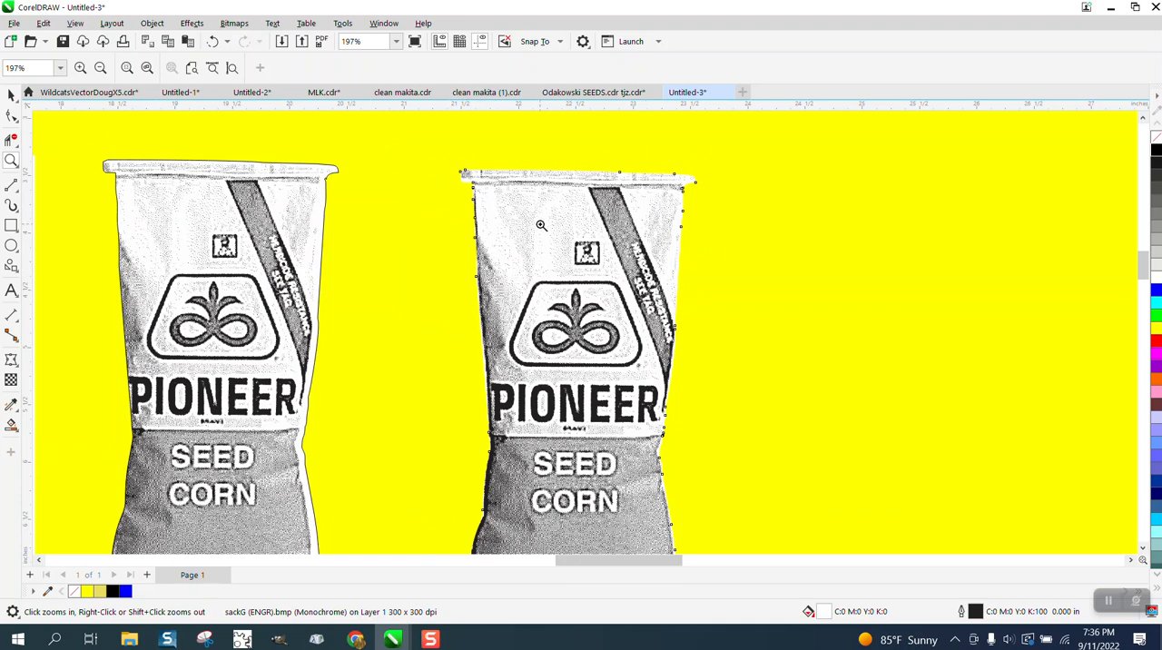
scroll(548, 229, "down", 1)
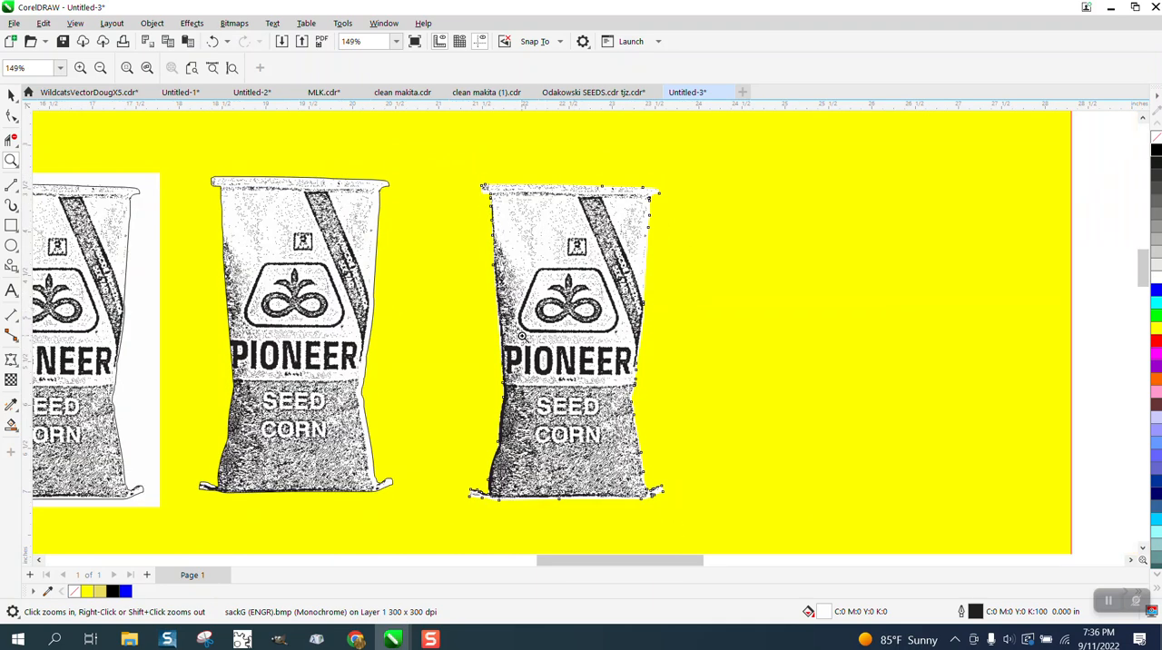
left_click_drag(641, 320, 737, 451)
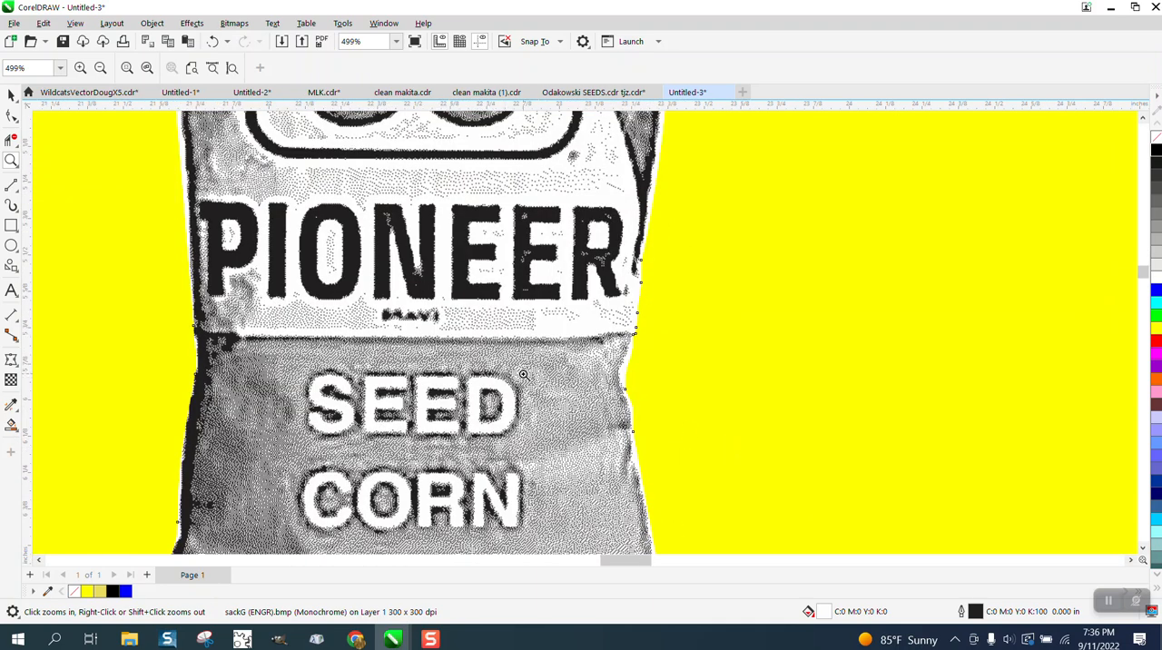
Examine the dot pattern beside the SEED lettering and compare the cropped bag with the neighbouring outlined bag
left_click_drag(558, 376, 605, 394)
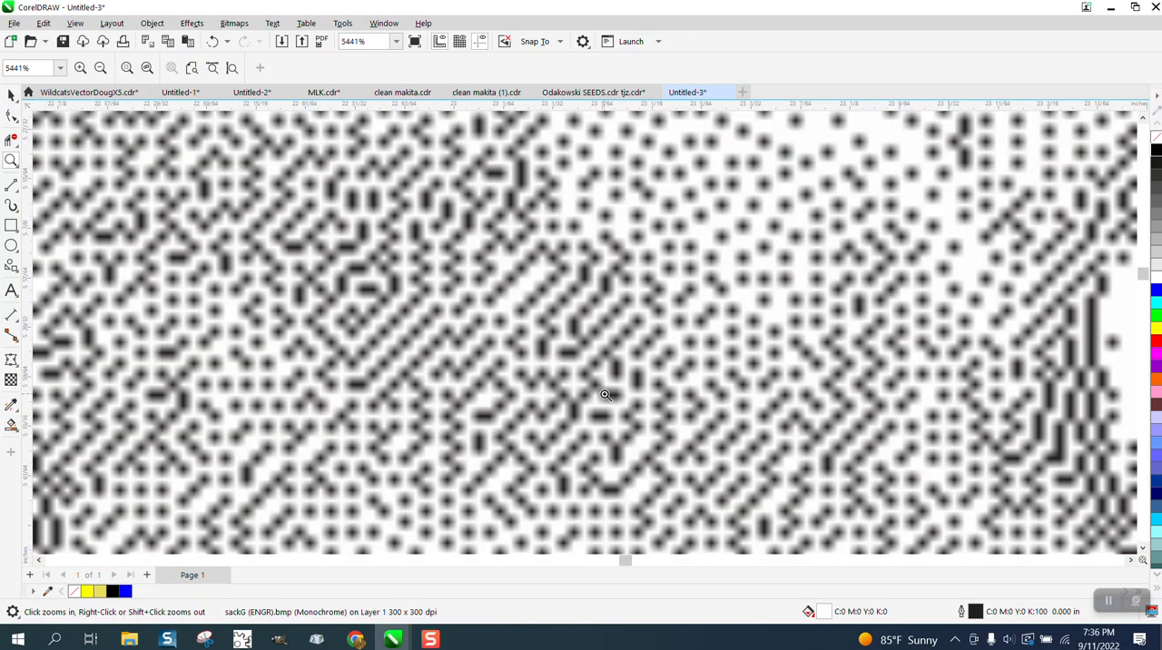
scroll(606, 395, "down", 5)
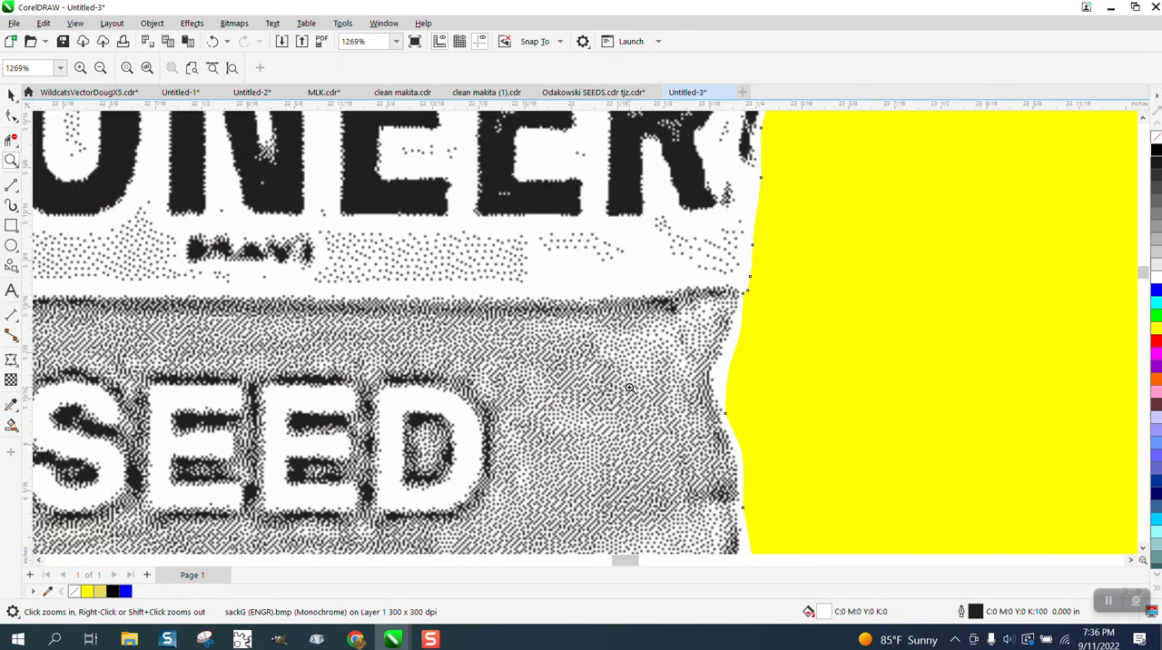
scroll(629, 387, "down", 3)
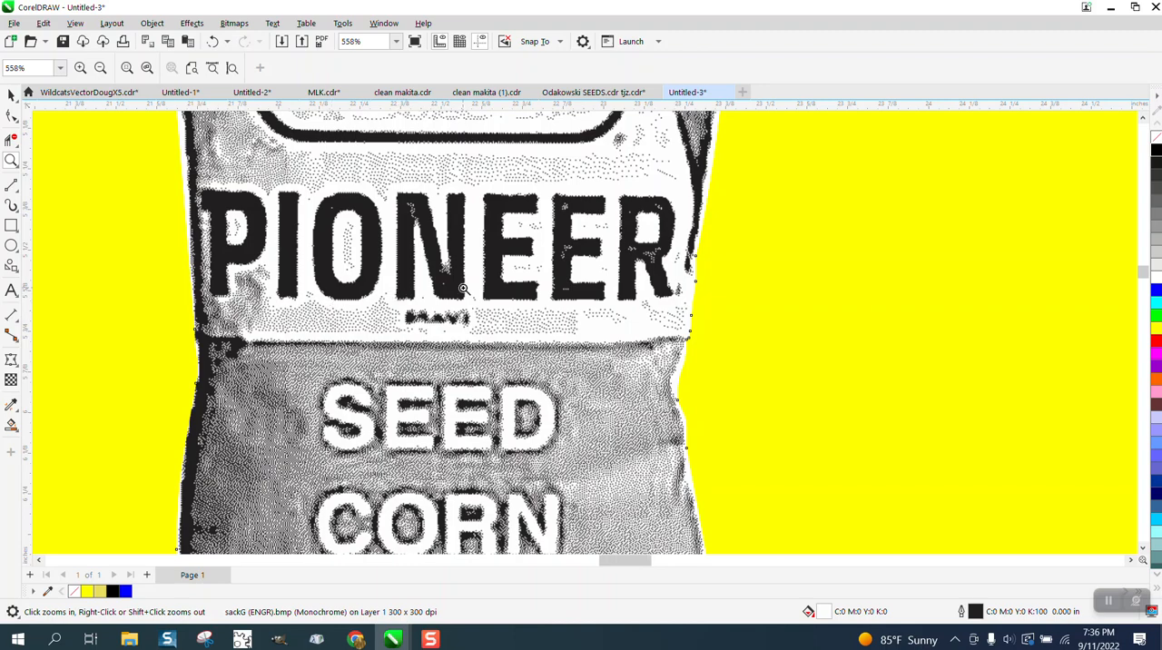
scroll(463, 289, "down", 4)
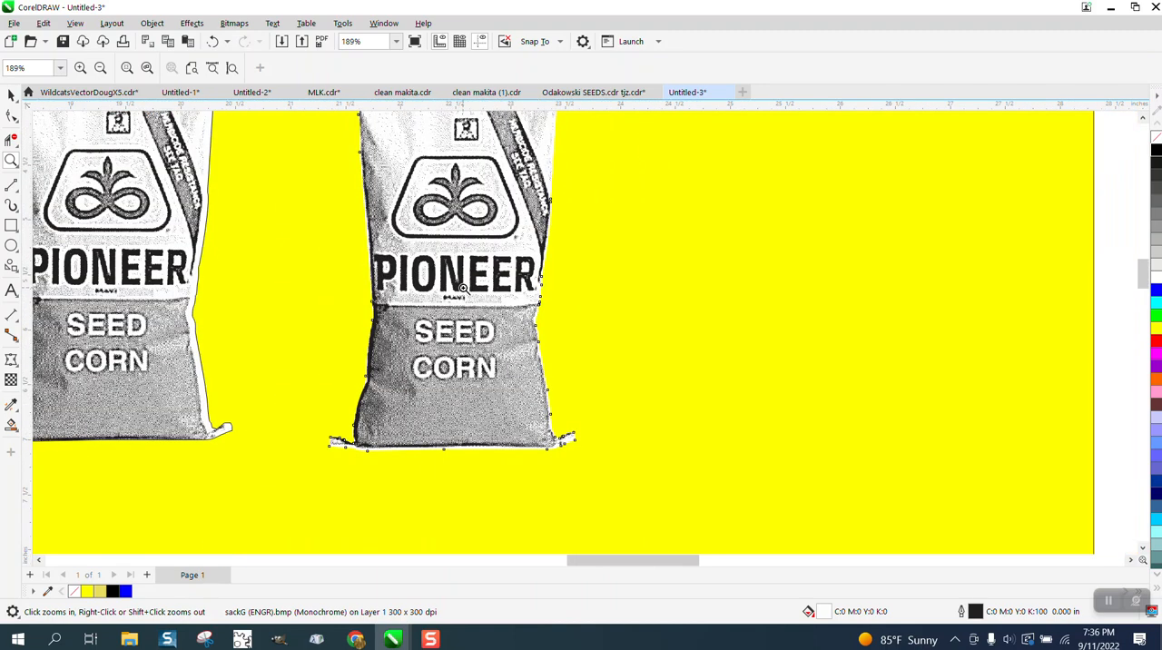
scroll(463, 289, "down", 2)
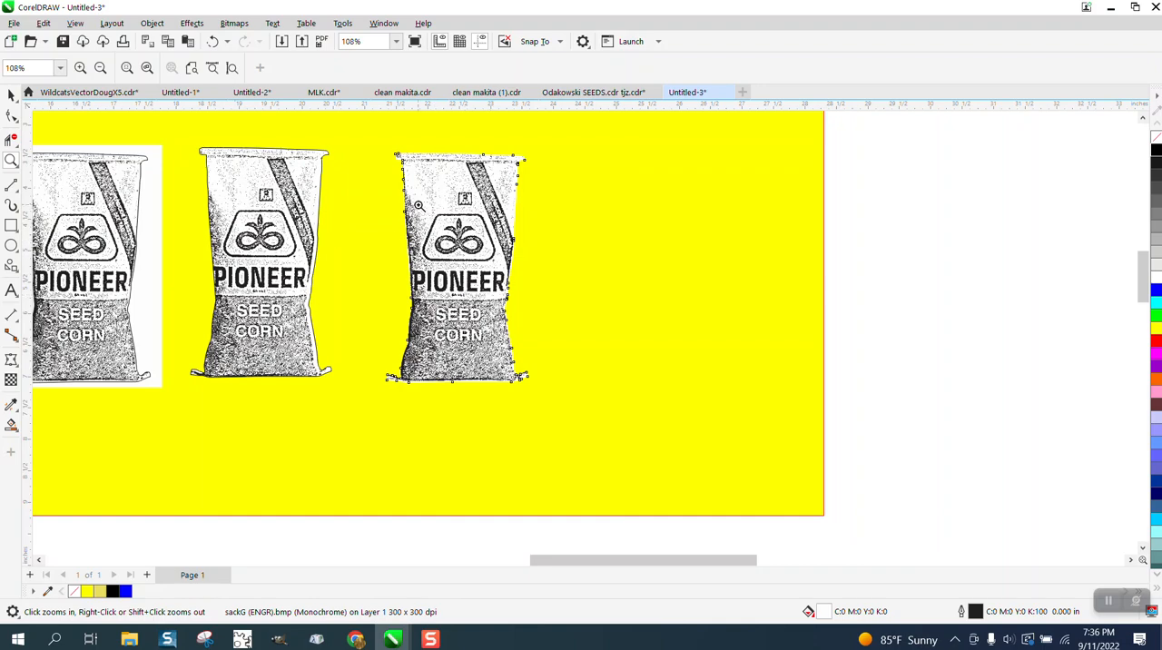
left_click_drag(419, 206, 543, 275)
scroll(543, 275, "down", 2)
scroll(543, 275, "down", 4)
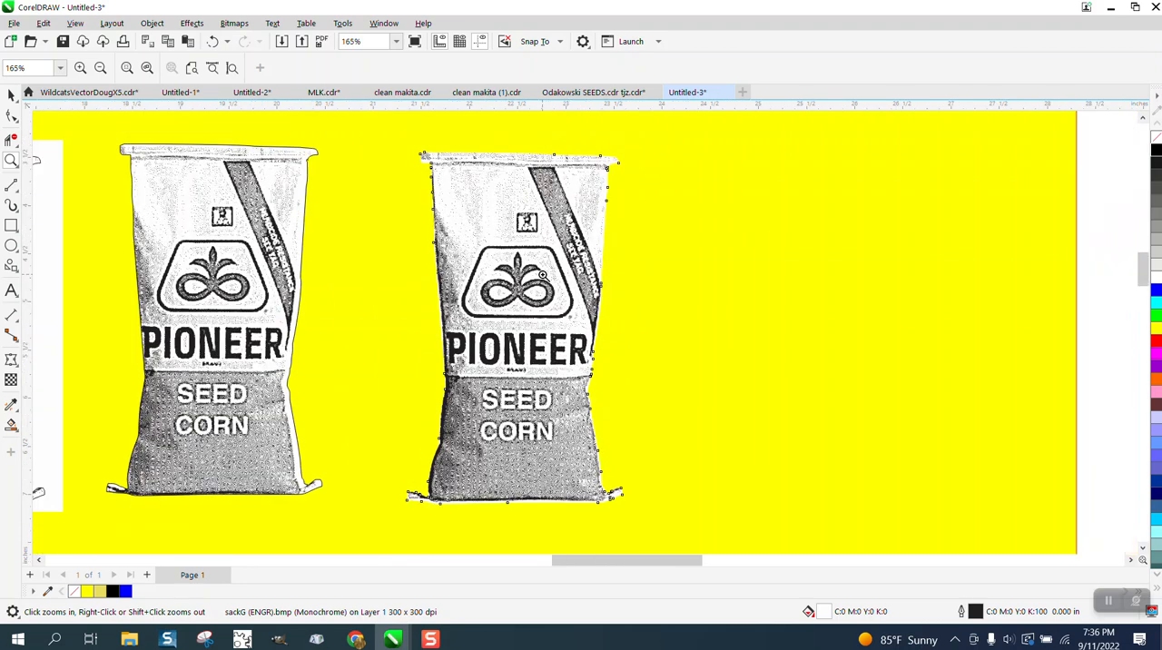
Duplicate the cropped bag bitmap and move the copy 4 inches to the right
left_click(11, 95)
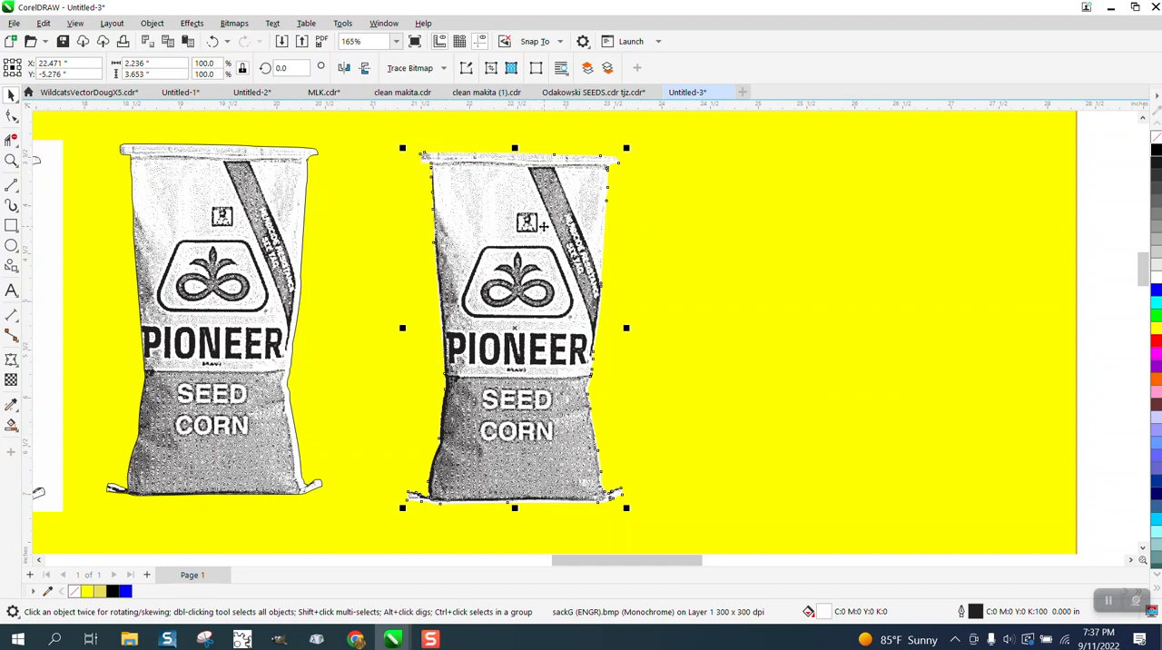
scroll(498, 230, "down", 1)
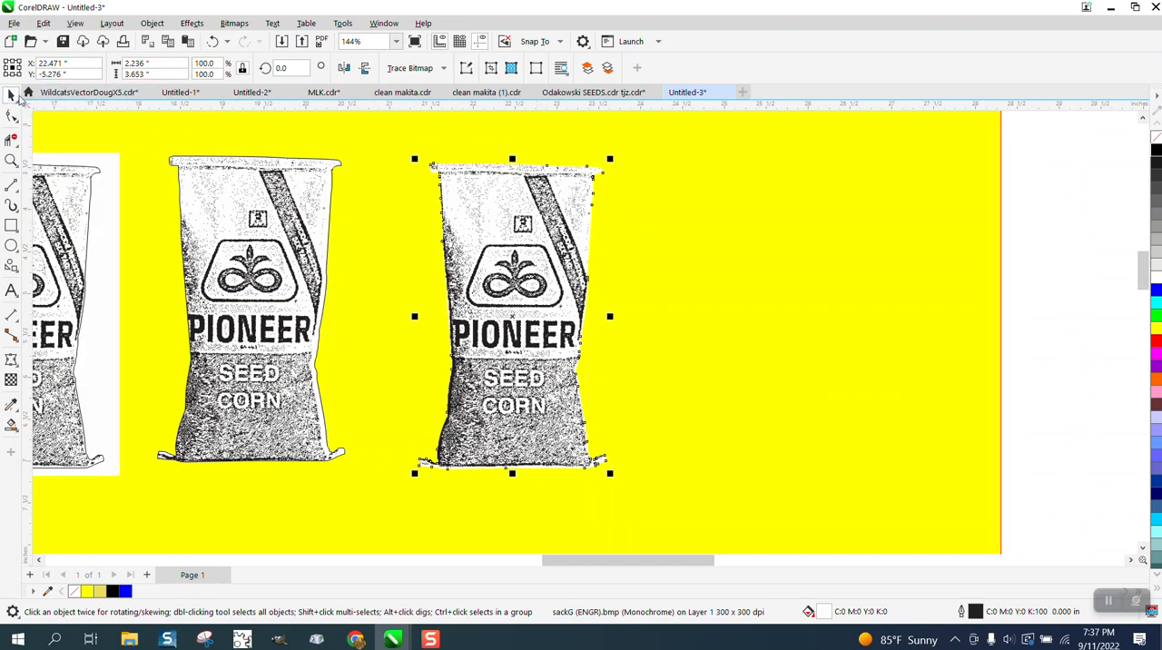
key("KP_Add")
key("Right")
key("Right")
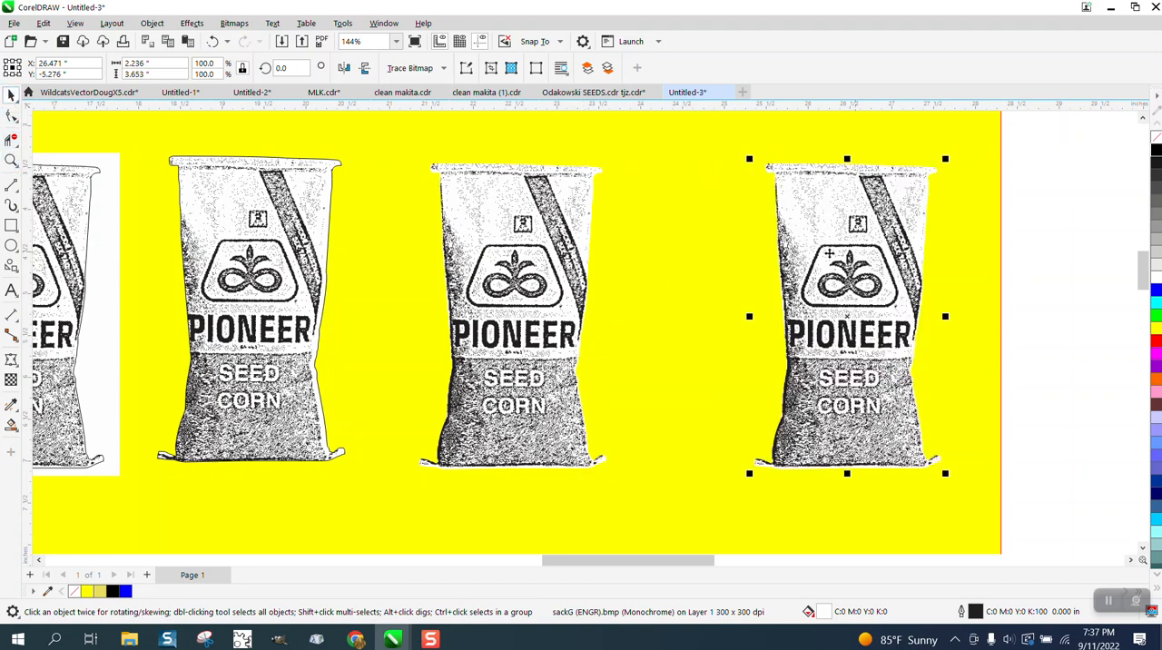
Crop the copied bag to its upper-left corner with an area about 0.96 by 0.75 inches, and move the piece left beside the full bag
left_click(12, 141)
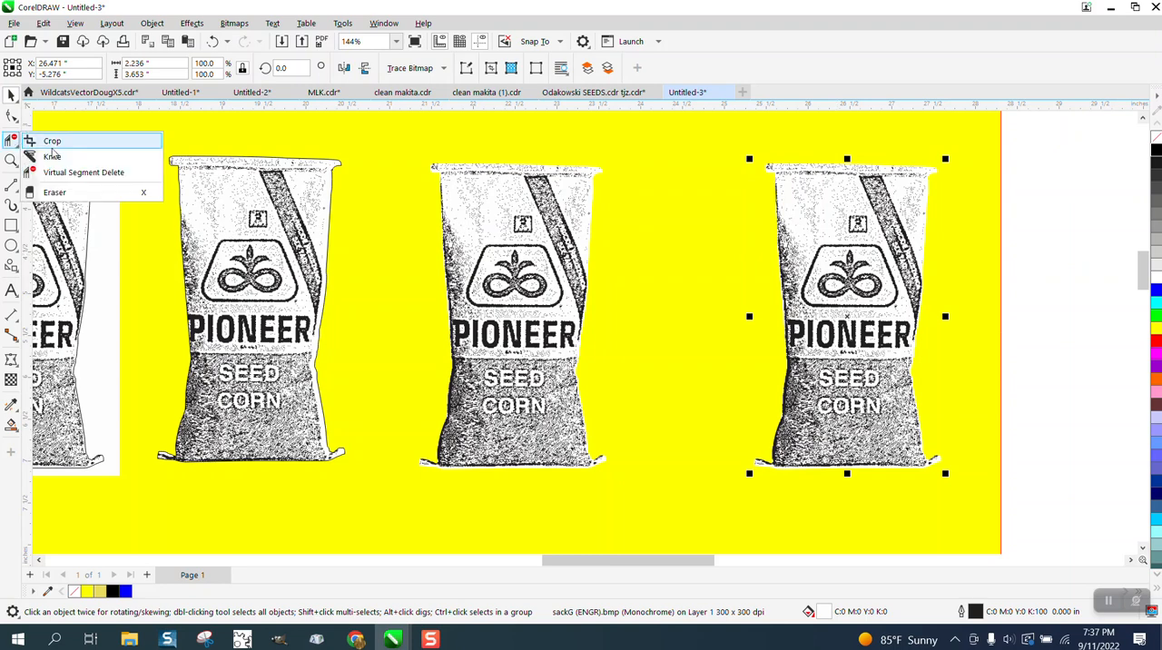
left_click(45, 140)
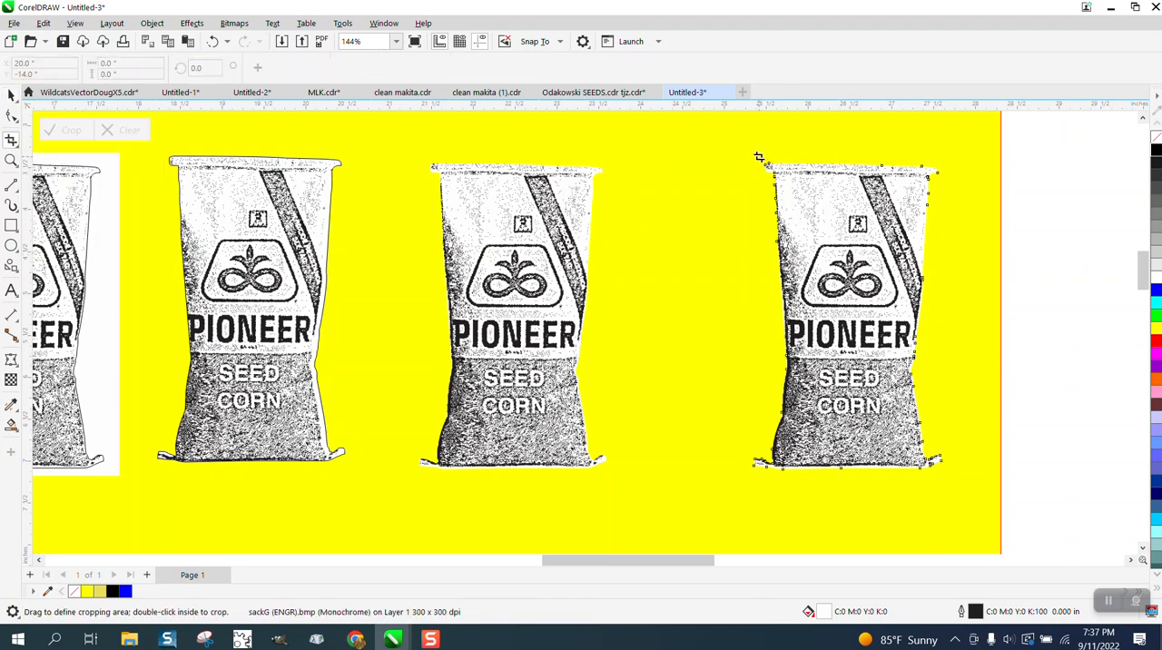
left_click_drag(759, 157, 839, 220)
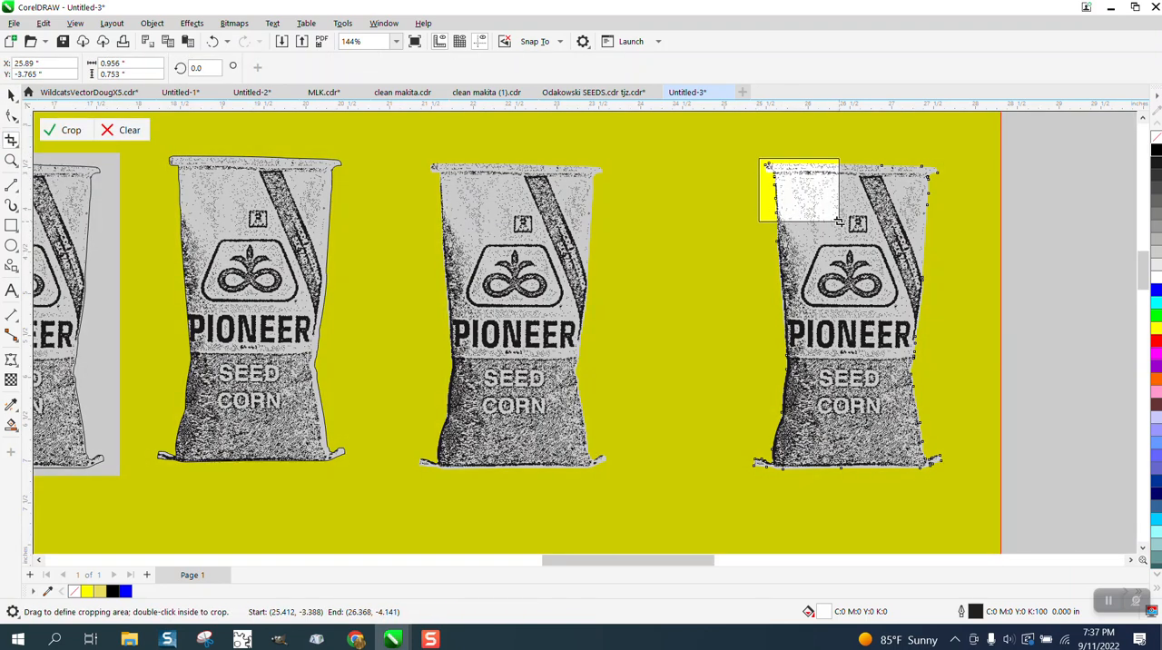
left_click(70, 132)
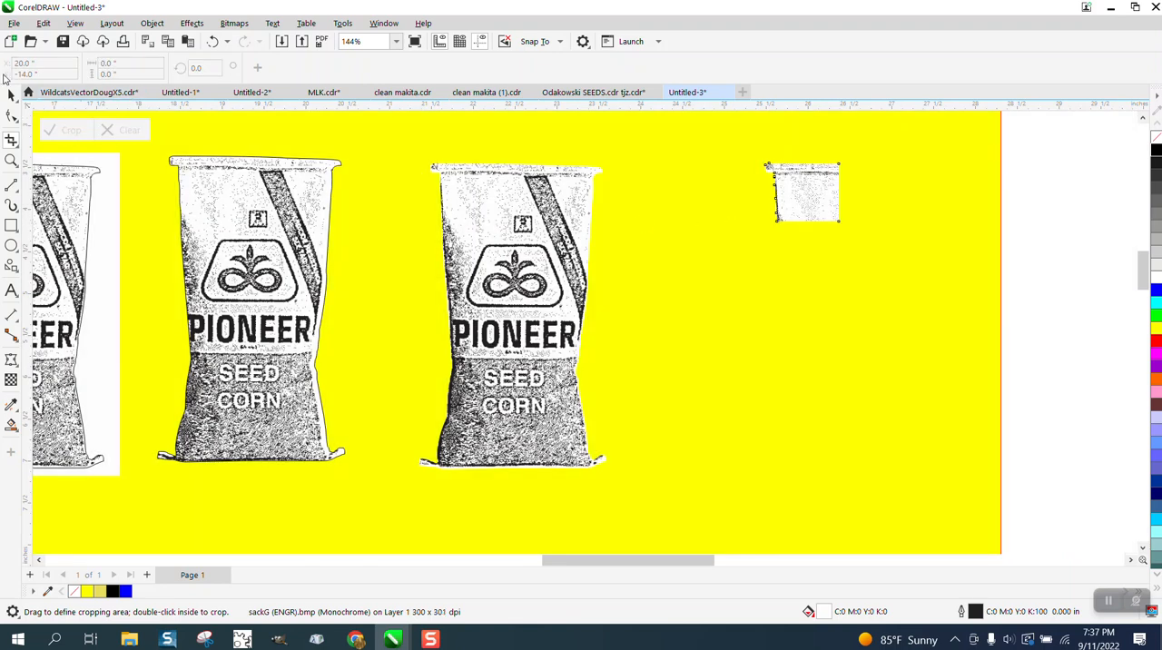
left_click(11, 94)
left_click_drag(802, 194, 669, 191)
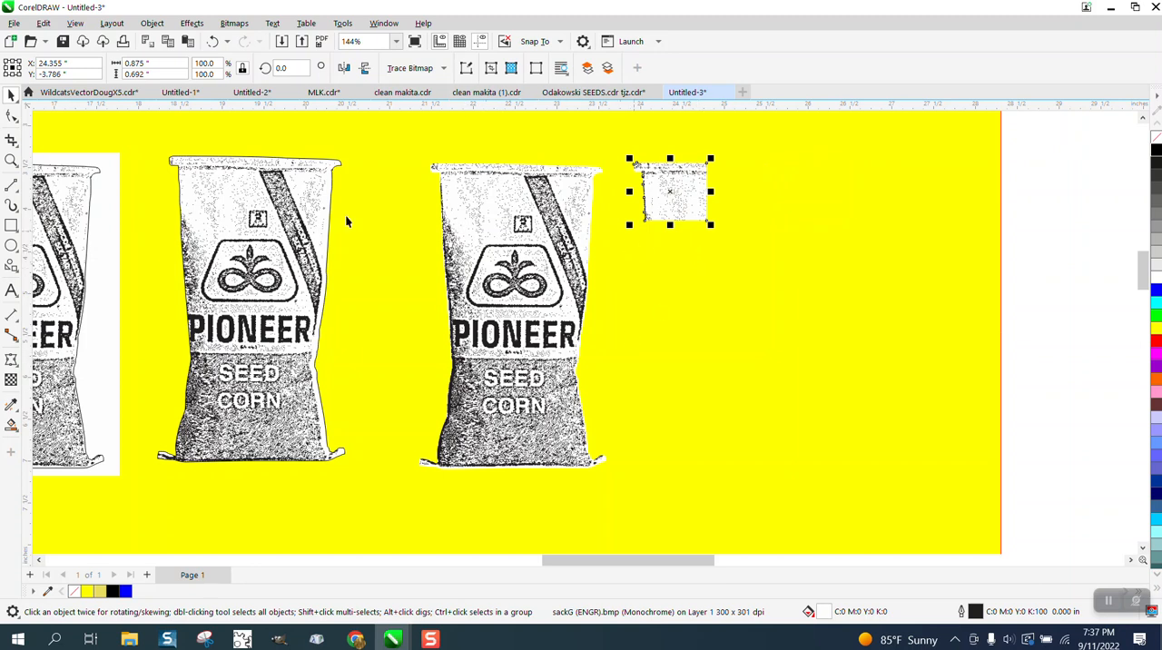
Examine the cropped corner piece's edges and the outlined bag's logo and dithering, comparing them with the other bag versions
left_click(11, 160)
left_click_drag(620, 153, 798, 256)
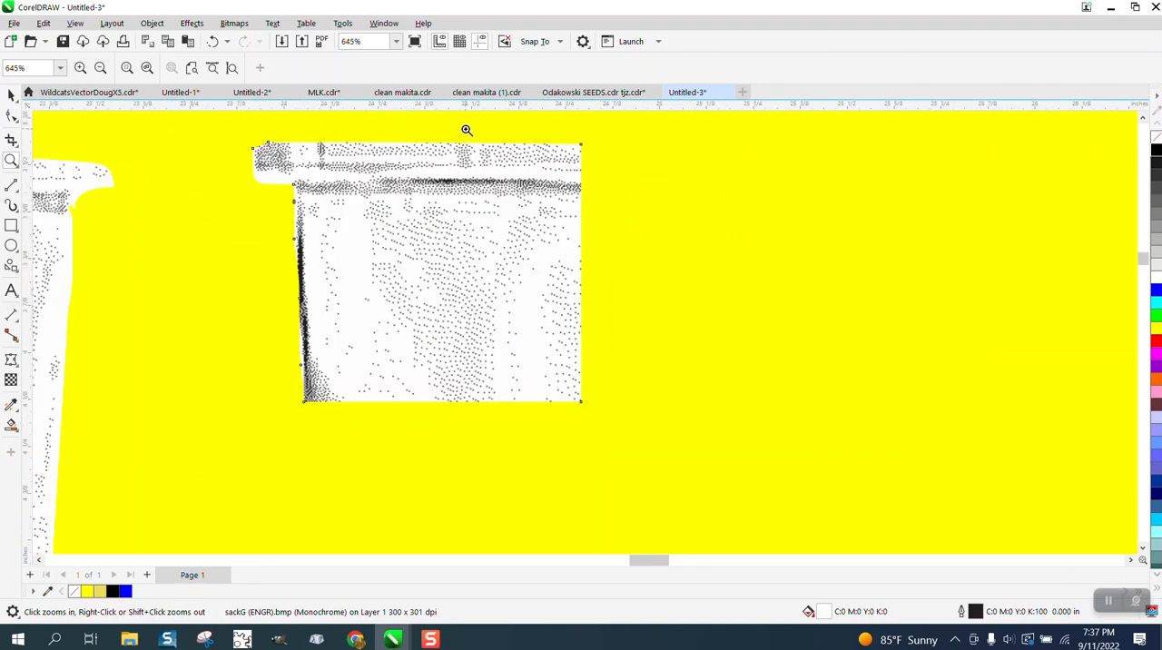
scroll(485, 206, "down", 5)
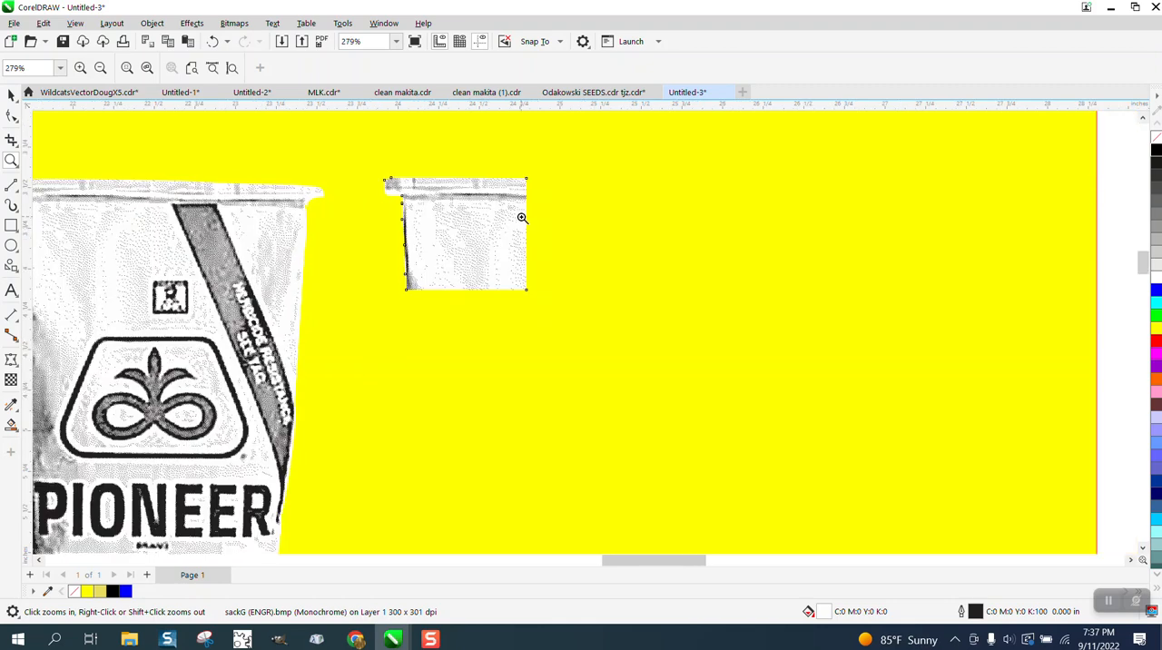
scroll(649, 285, "down", 5)
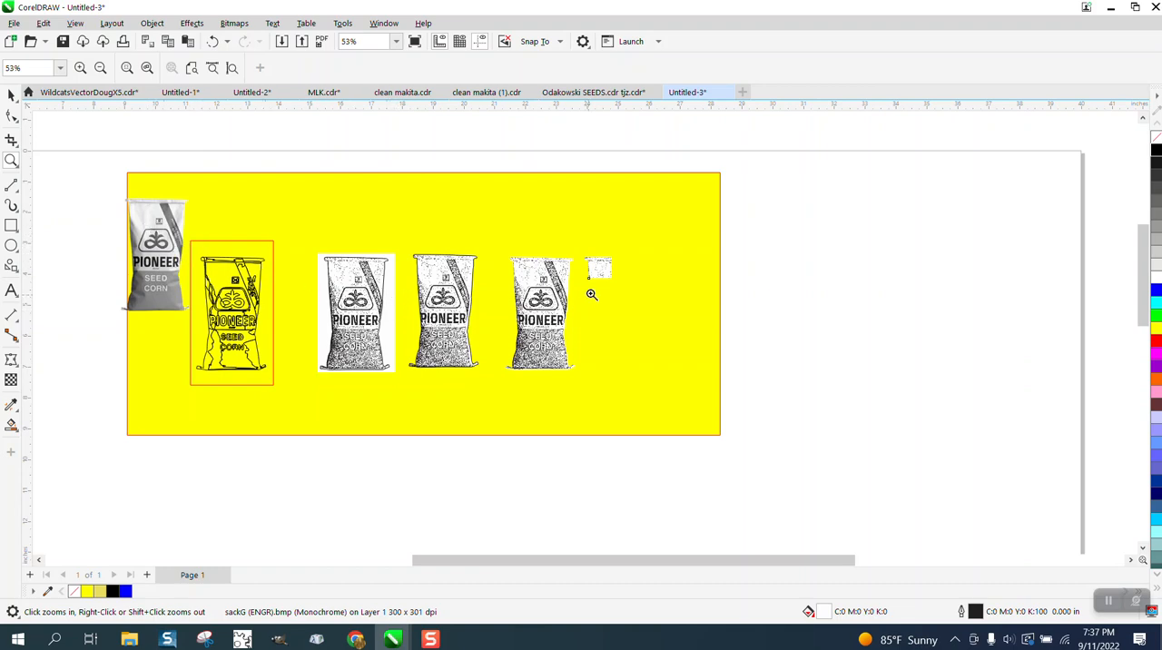
left_click_drag(423, 258, 518, 345)
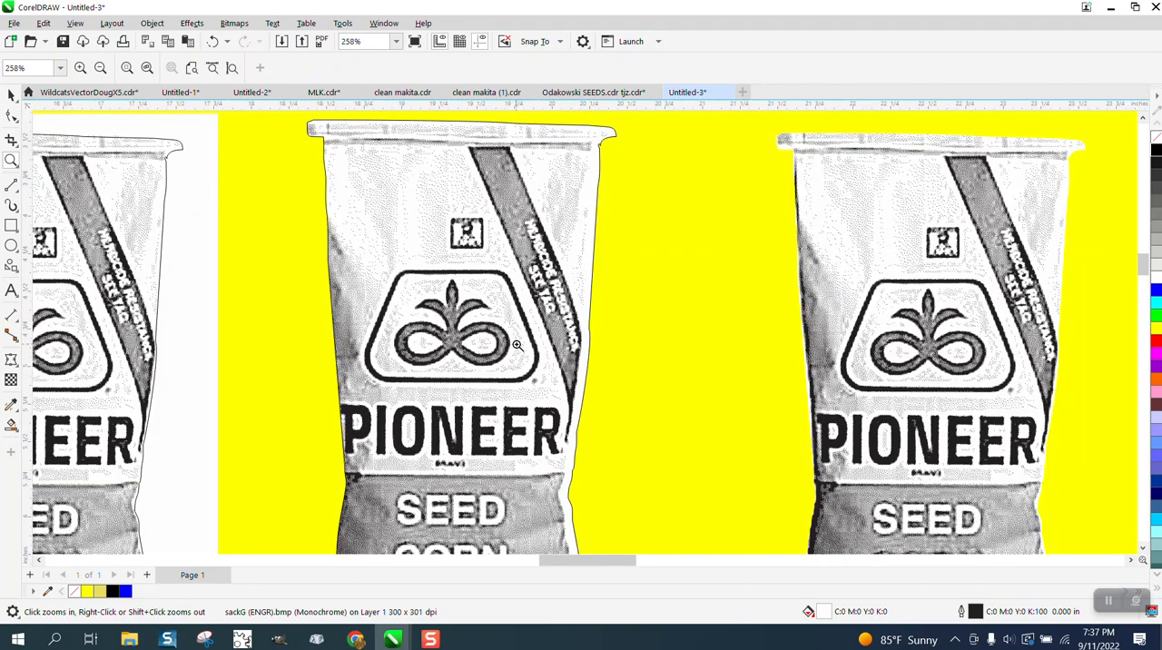
scroll(518, 345, "down", 3)
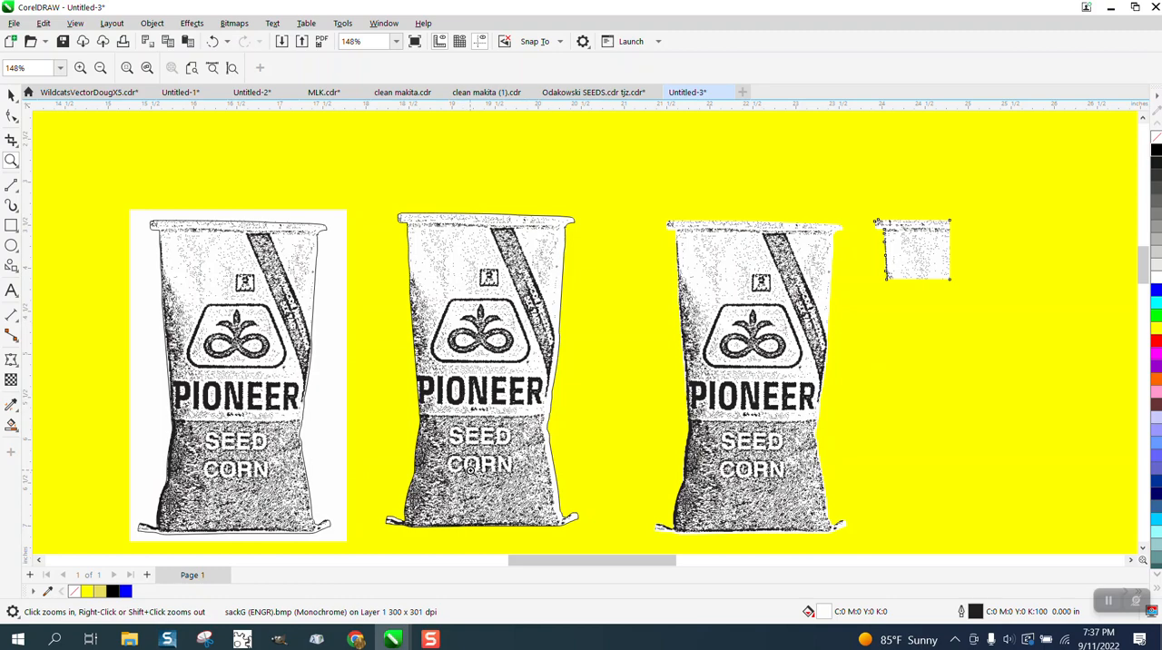
left_click_drag(425, 300, 571, 358)
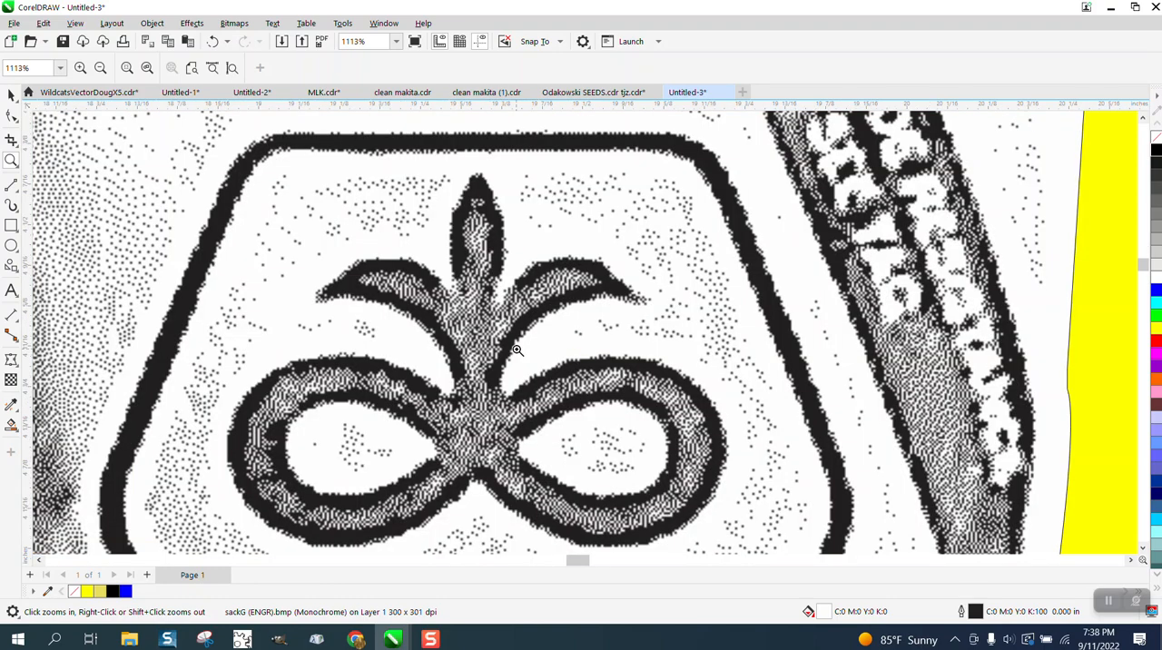
scroll(476, 320, "down", 2)
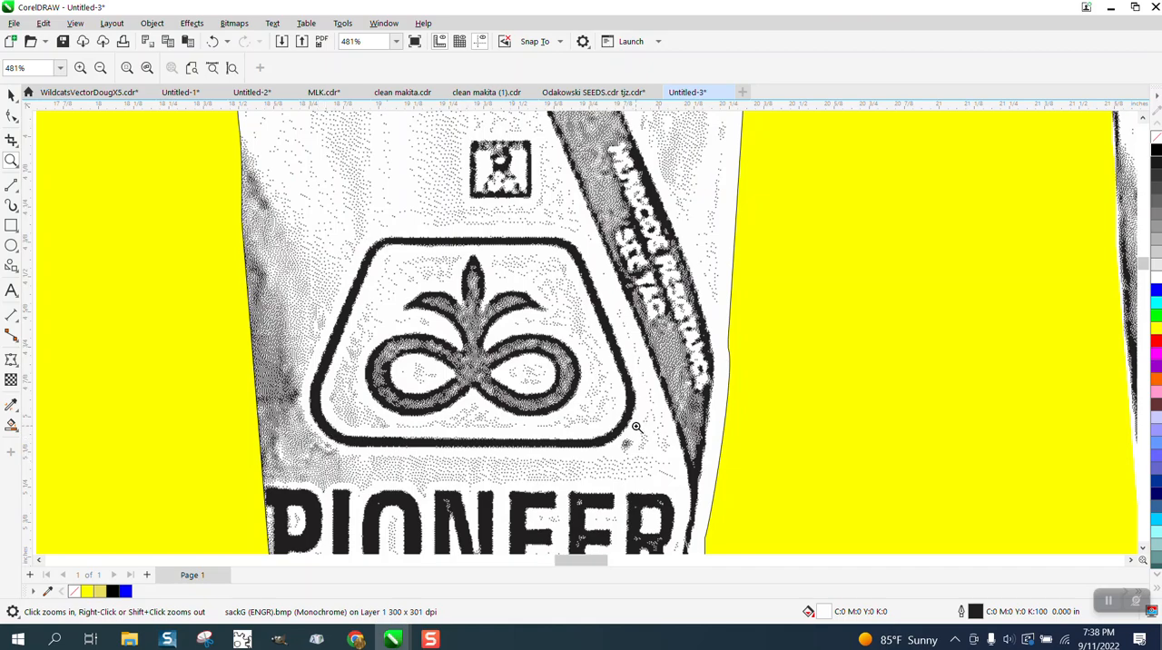
scroll(575, 258, "down", 5)
scroll(559, 301, "down", 2)
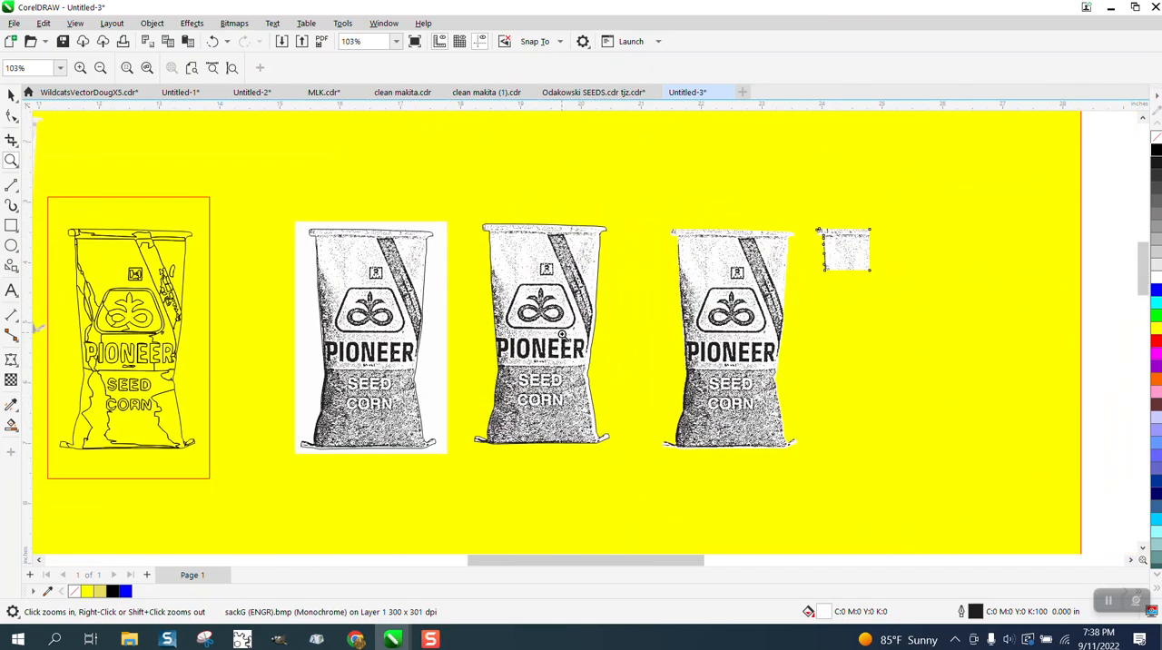